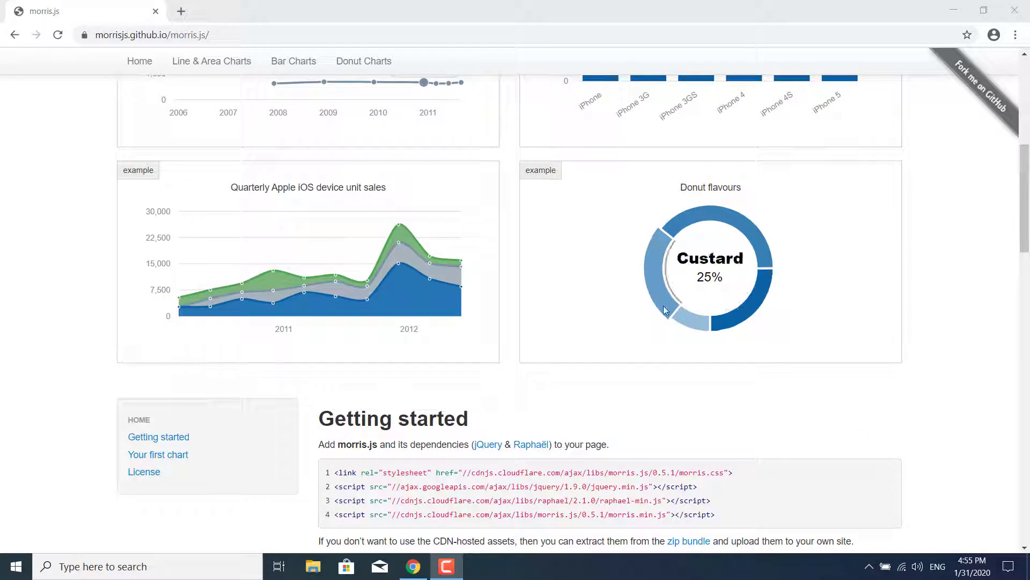
{"action": "scroll", "coordinate": [611, 322], "scroll_direction": "up", "scroll_amount": 3}
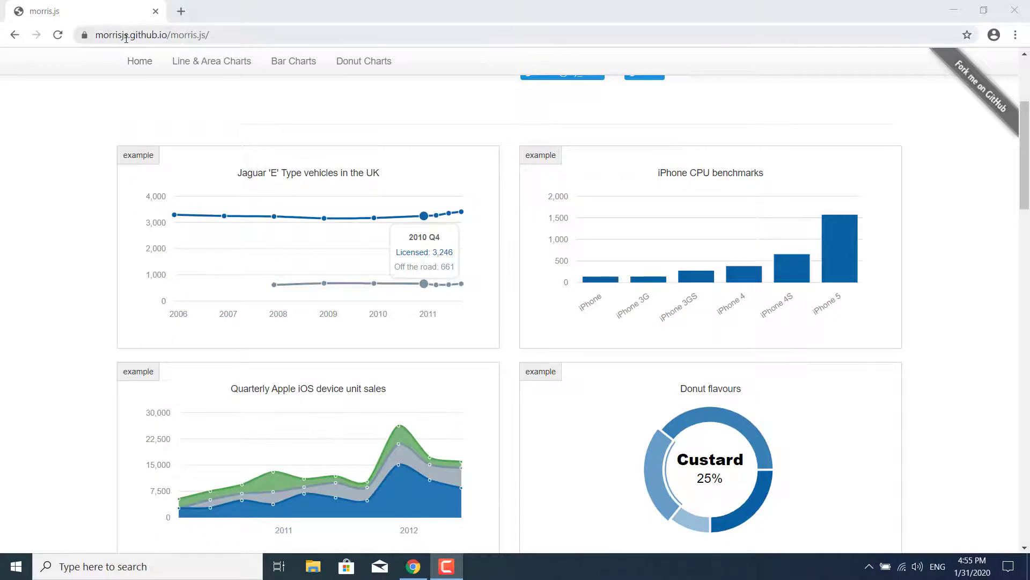
{"action": "scroll", "coordinate": [644, 323], "scroll_direction": "down", "scroll_amount": 2}
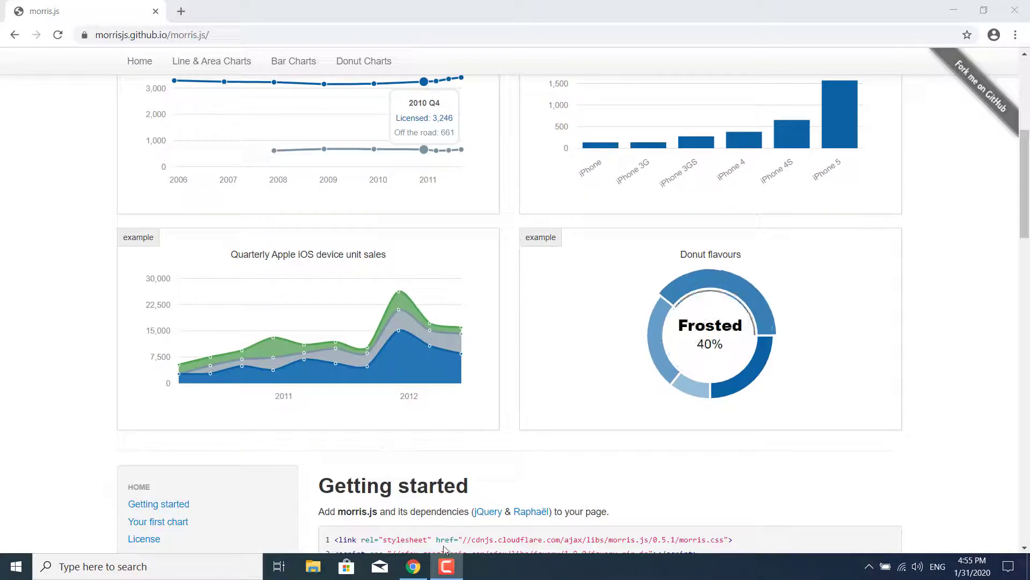
Open the Windows Start menu over the morris.js demo charts in Chrome.
{"action": "left_click", "coordinate": [15, 566]}
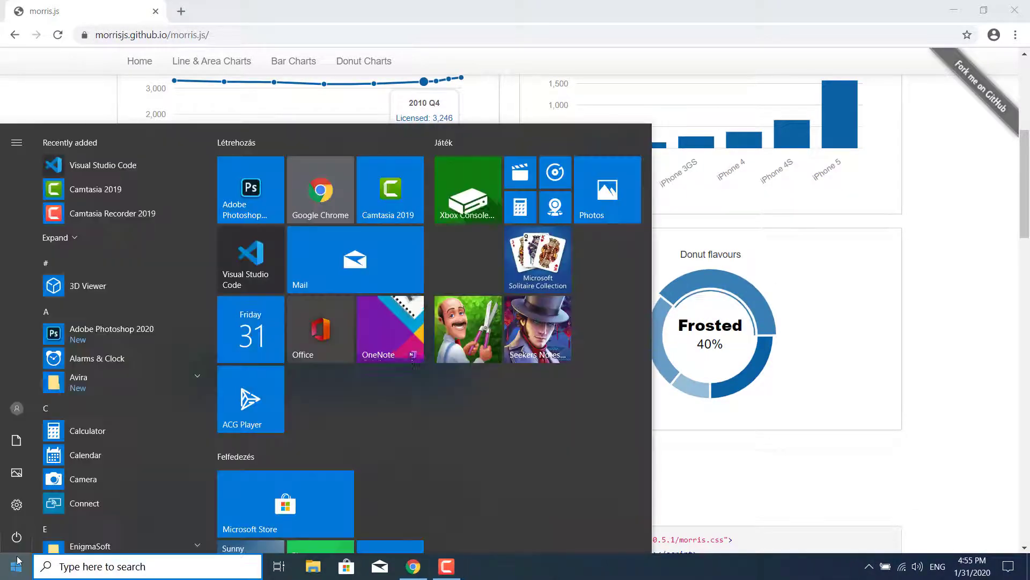
Launch Visual Studio Code and create a new untitled file.
{"action": "left_click", "coordinate": [234, 288]}
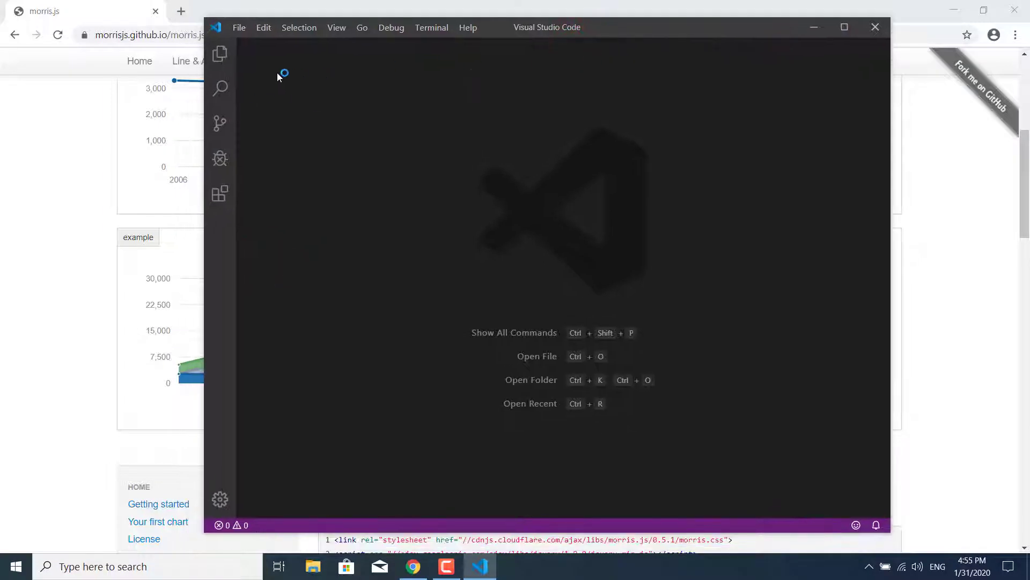
{"action": "left_click", "coordinate": [237, 29]}
{"action": "left_click", "coordinate": [253, 48]}
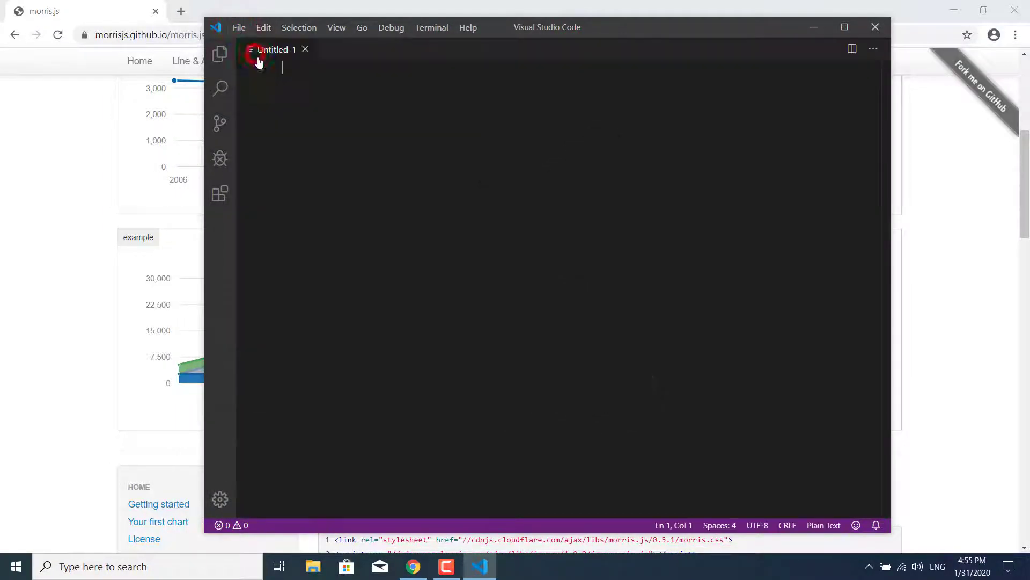
Save the new file to the Desktop as index.html.
{"action": "key", "text": "ctrl+s"}
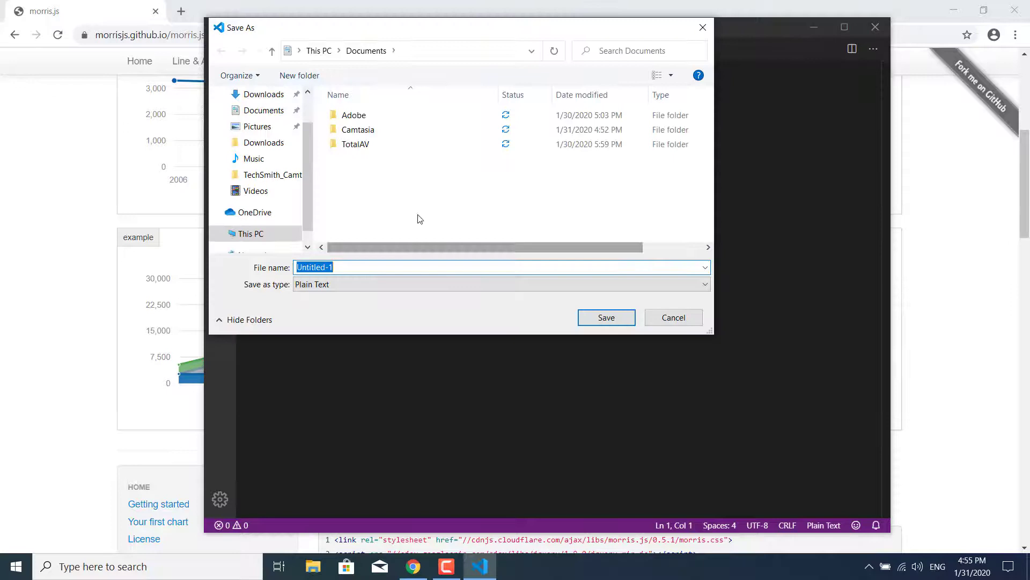
{"action": "double_click", "coordinate": [416, 159]}
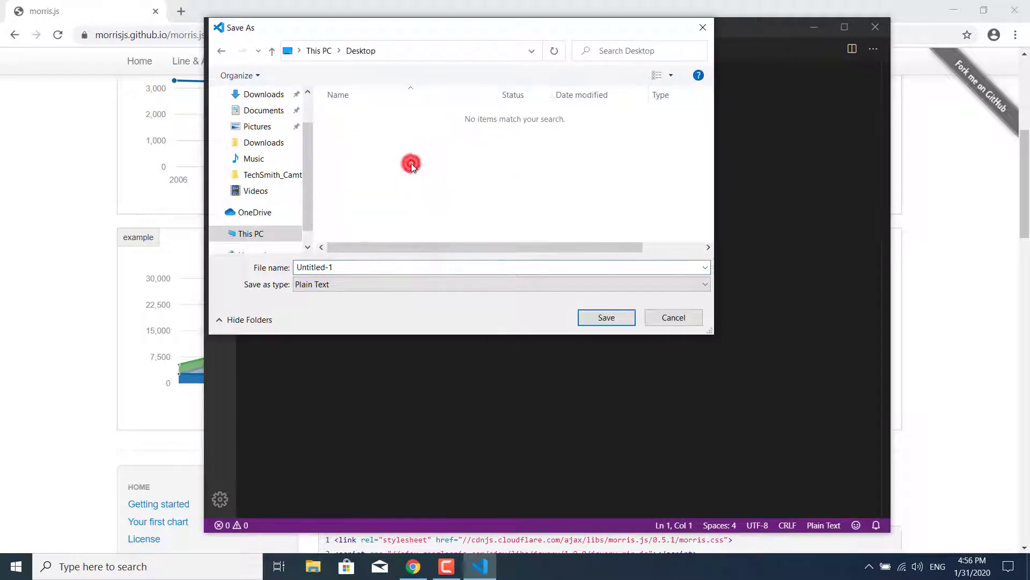
{"action": "left_click", "coordinate": [358, 266]}
{"action": "double_click", "coordinate": [358, 266]}
{"action": "type", "text": "index"}
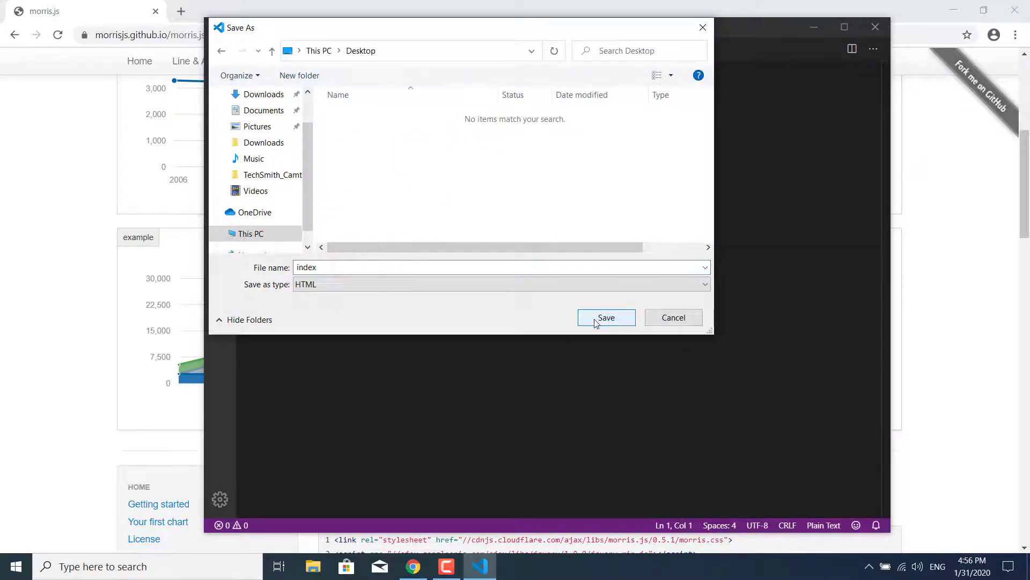
{"action": "left_click", "coordinate": [613, 321]}
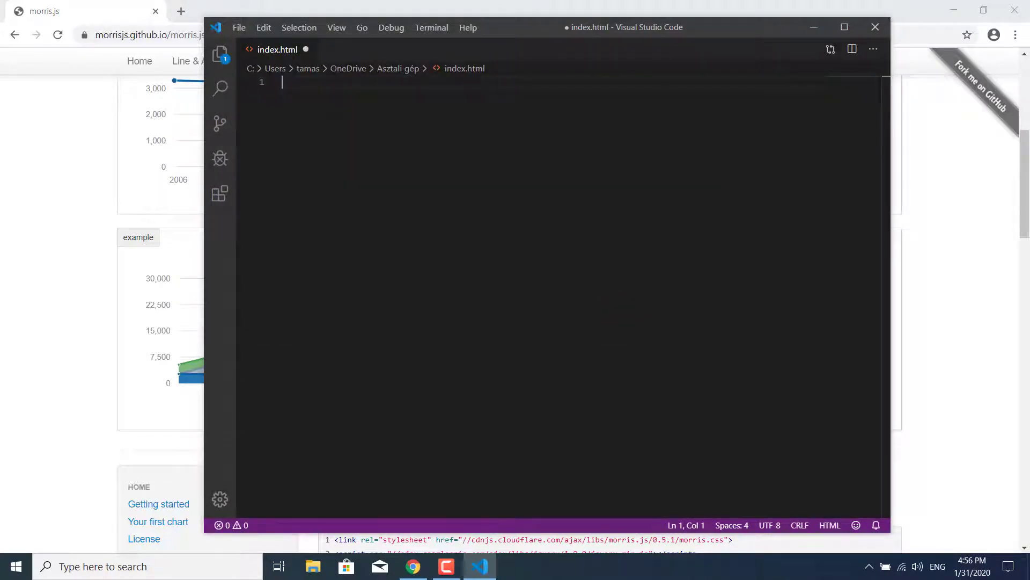
{"action": "type", "text": "!"}
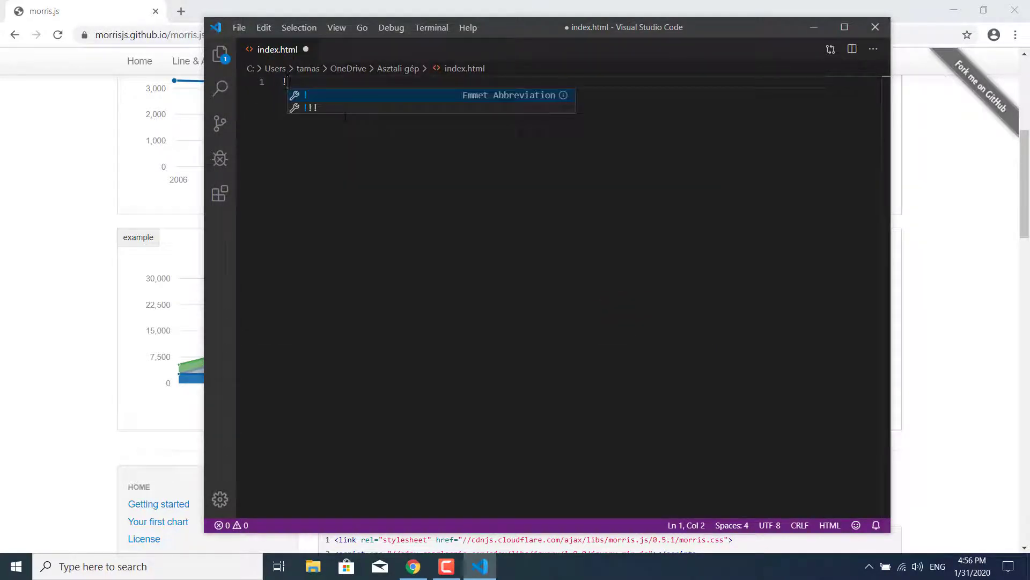
Expand the ! abbreviation into an HTML5 boilerplate and add blank lines inside the body.
{"action": "key", "text": "Tab"}
{"action": "key", "text": "Tab"}
{"action": "key", "text": "Tab"}
{"action": "key", "text": "Tab"}
{"action": "key", "text": "Return"}
{"action": "key", "text": "Return"}
{"action": "key", "text": "Return"}
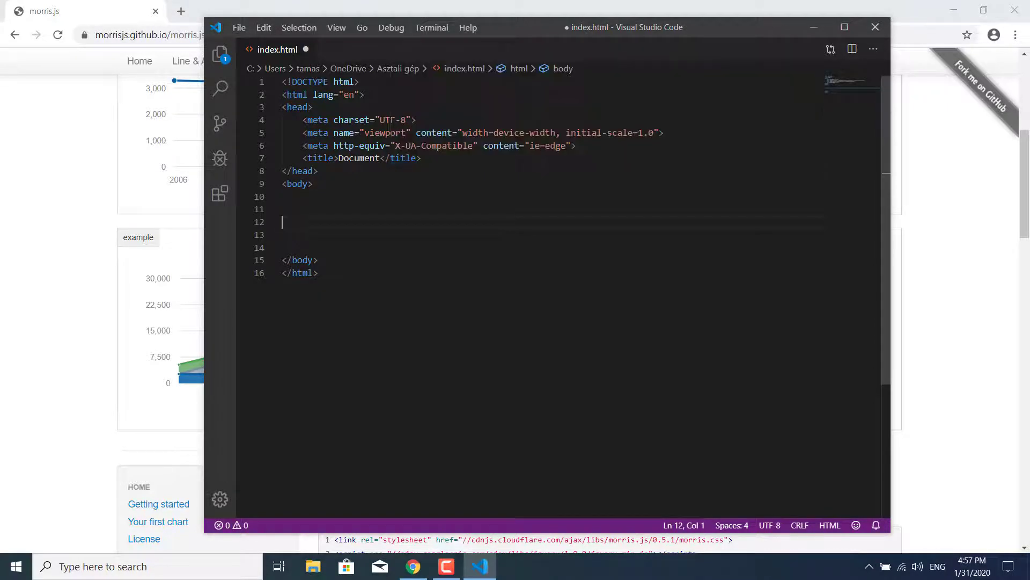
Copy the morris.css stylesheet link line from the Getting started code sample in Chrome.
{"action": "left_click", "coordinate": [60, 258]}
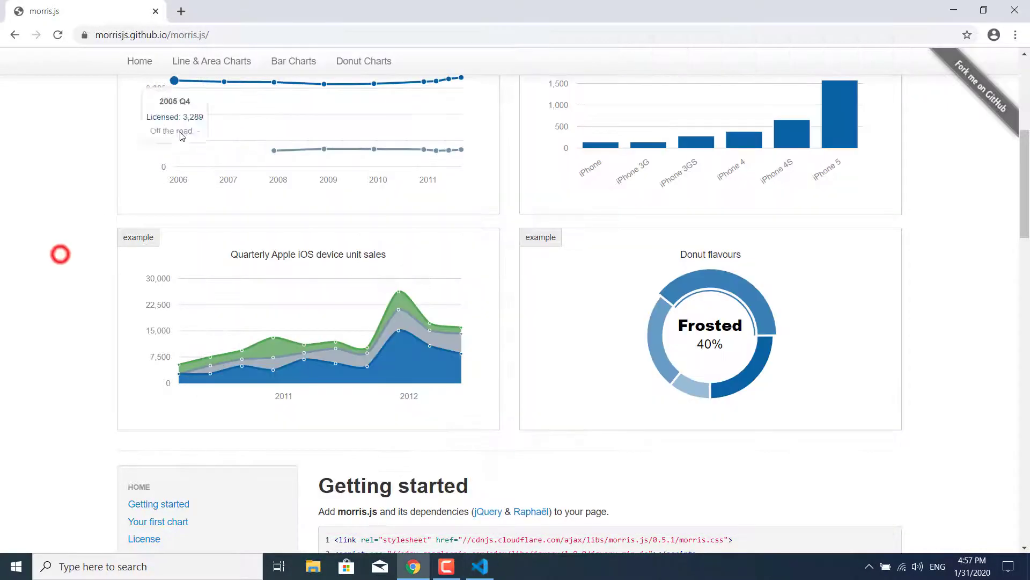
{"action": "left_click", "coordinate": [216, 35]}
{"action": "scroll", "coordinate": [201, 276], "scroll_direction": "up", "scroll_amount": 4}
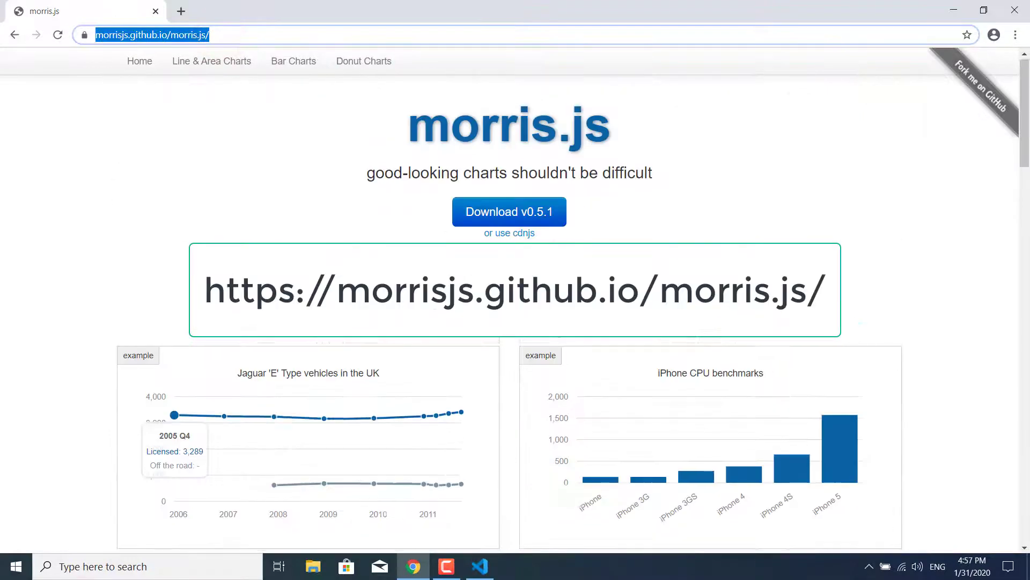
{"action": "scroll", "coordinate": [186, 179], "scroll_direction": "down", "scroll_amount": 4}
{"action": "scroll", "coordinate": [185, 178], "scroll_direction": "down", "scroll_amount": 4}
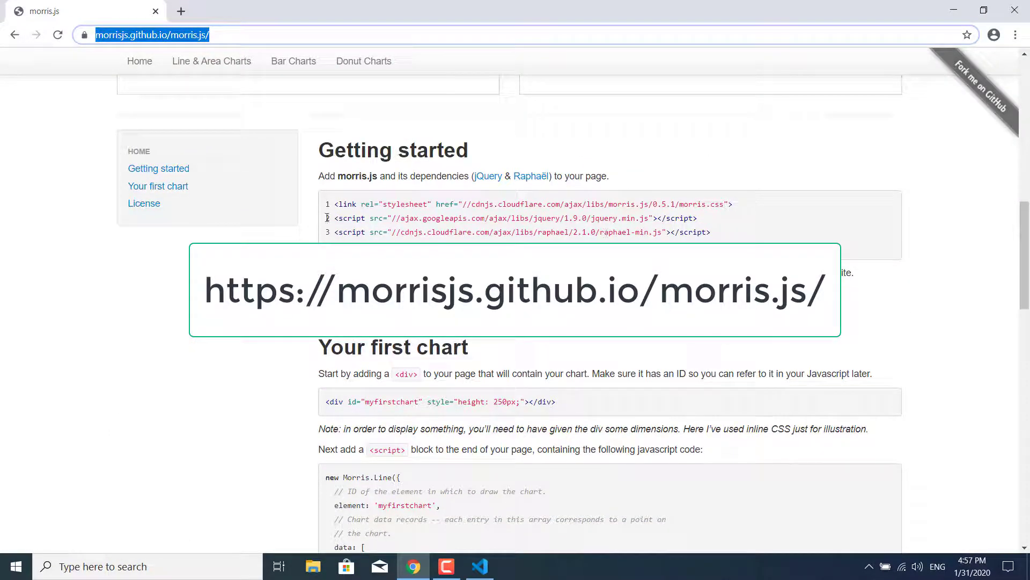
{"action": "left_click_drag", "start_coordinate": [337, 204], "coordinate": [437, 204]}
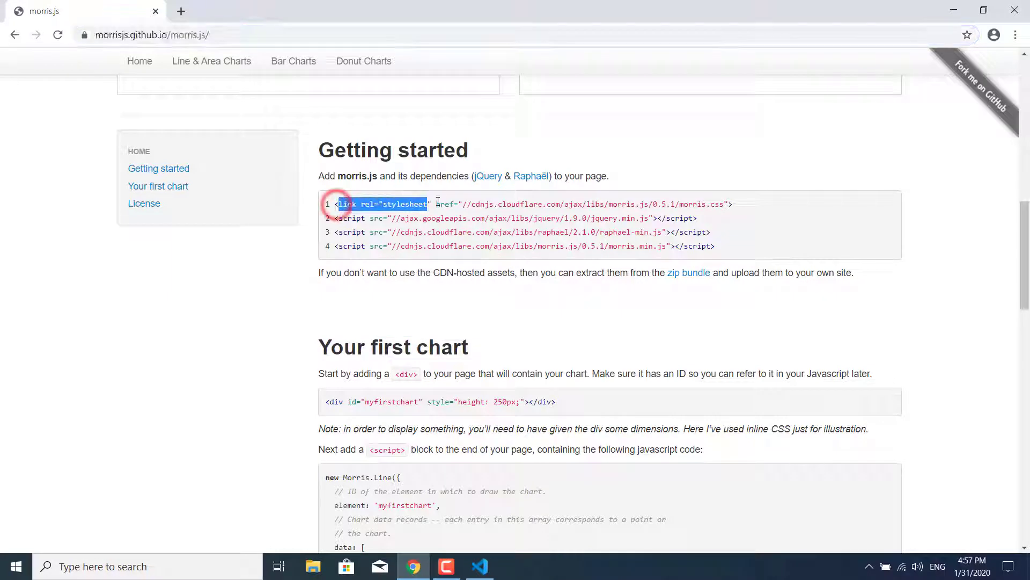
{"action": "left_click_drag", "start_coordinate": [335, 204], "coordinate": [733, 203]}
{"action": "right_click", "coordinate": [700, 203]}
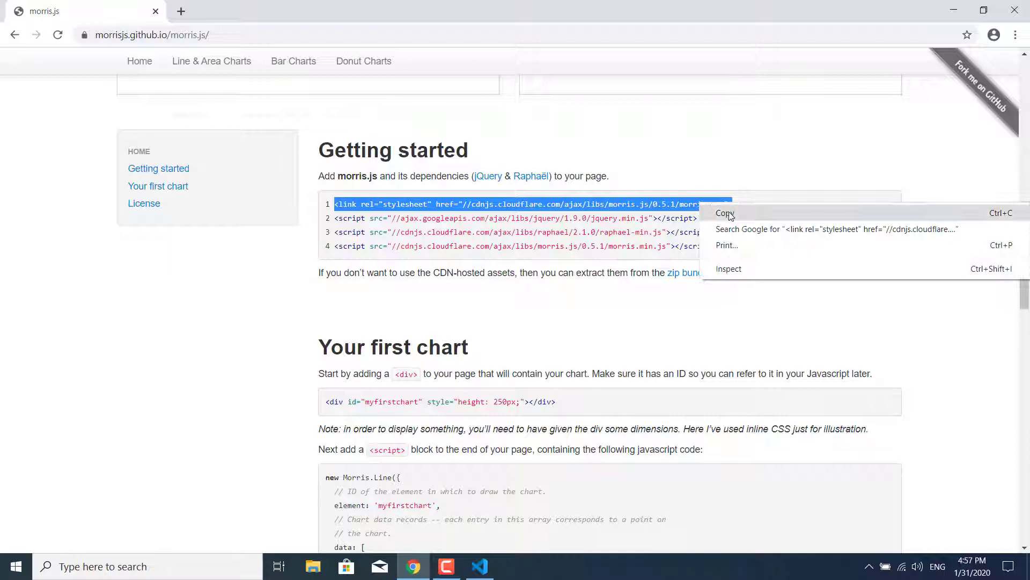
{"action": "left_click", "coordinate": [730, 213]}
{"action": "mouse_move", "coordinate": [480, 565]}
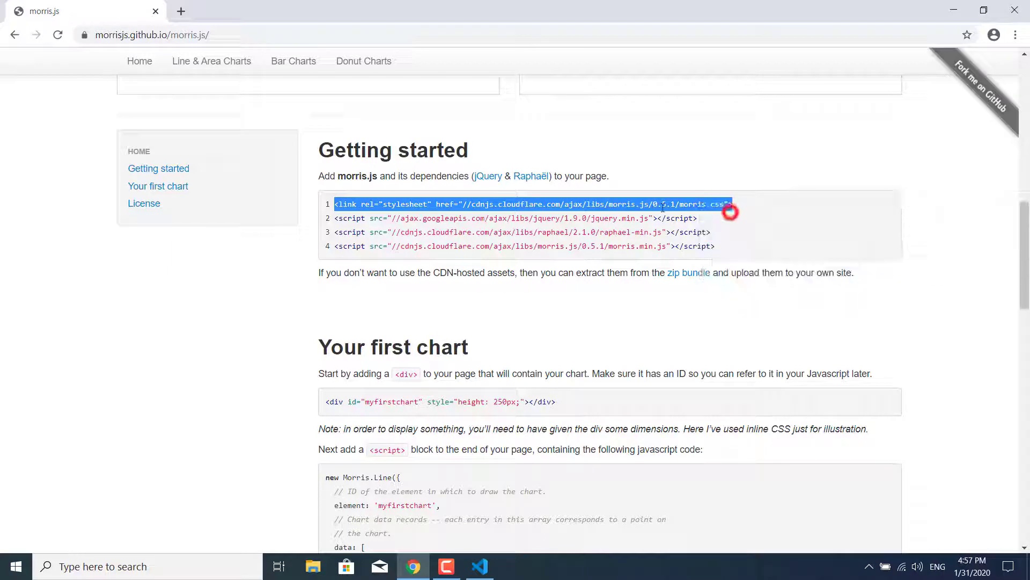
Paste the morris.css link tag below the title line and place the cursor at its href address.
{"action": "left_click", "coordinate": [478, 569]}
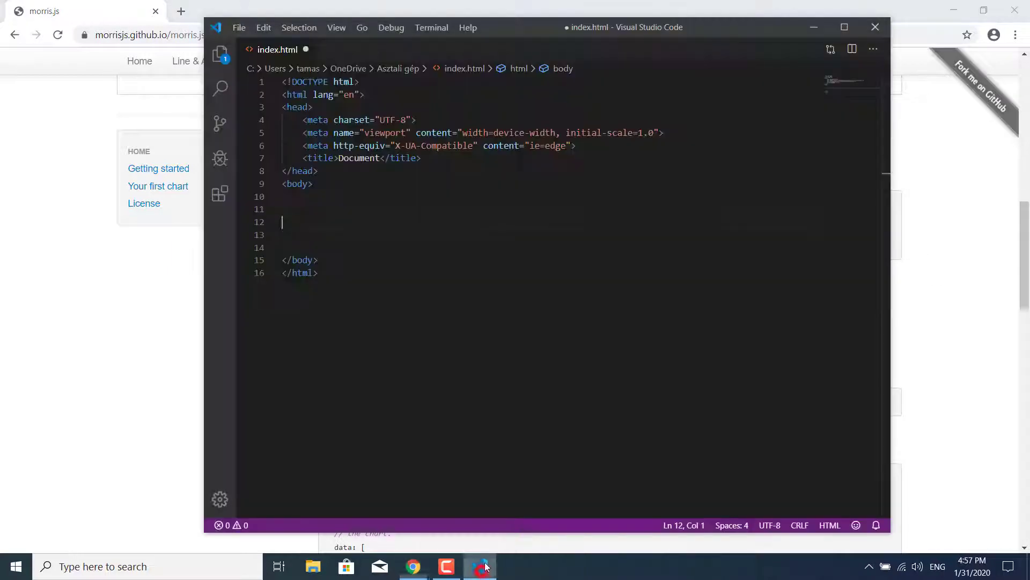
{"action": "left_click", "coordinate": [431, 157]}
{"action": "key", "text": "Return"}
{"action": "key", "text": "ctrl+v"}
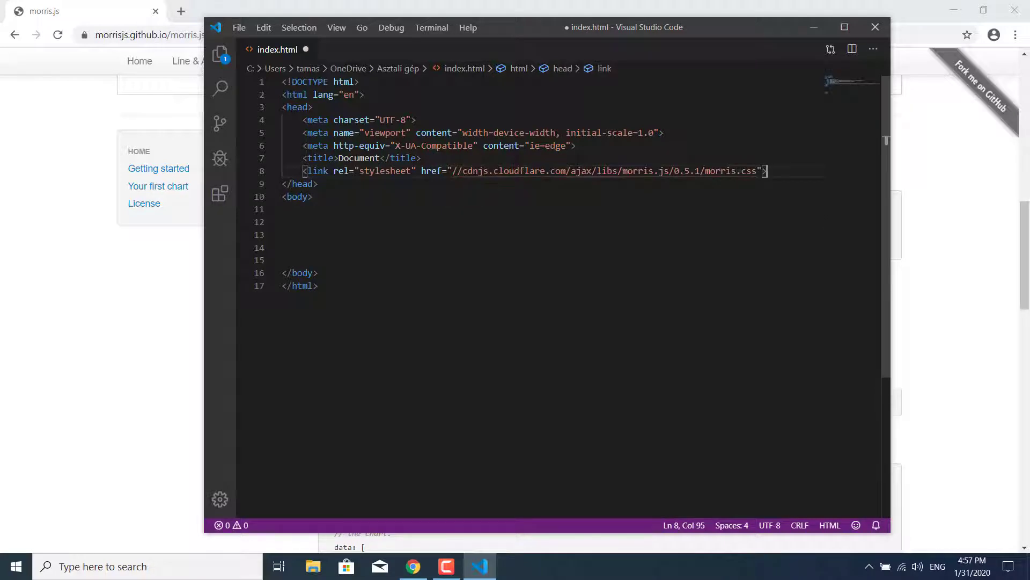
{"action": "left_click", "coordinate": [452, 170]}
{"action": "type", "text": "ht"}
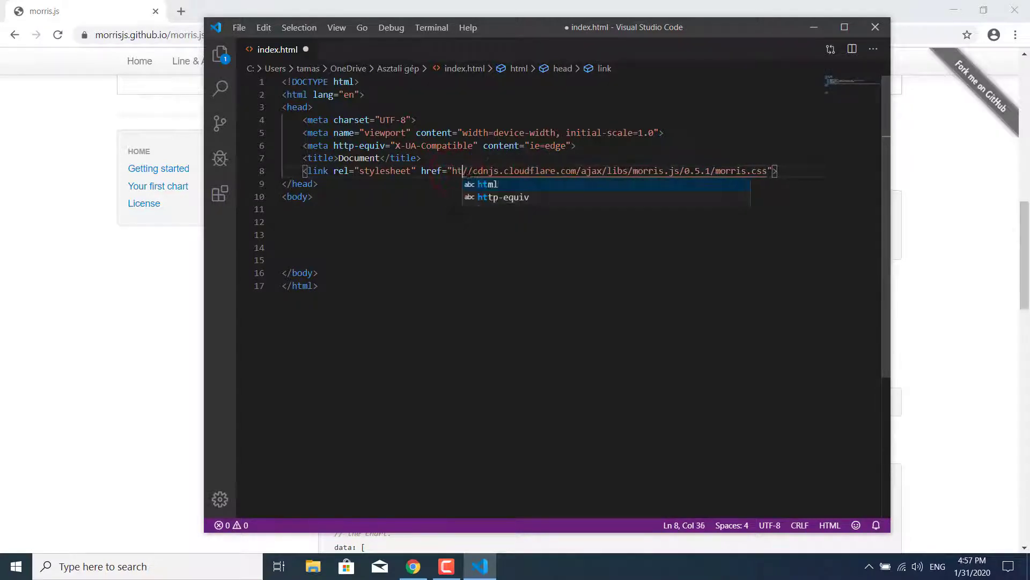
{"action": "type", "text": "tps:"}
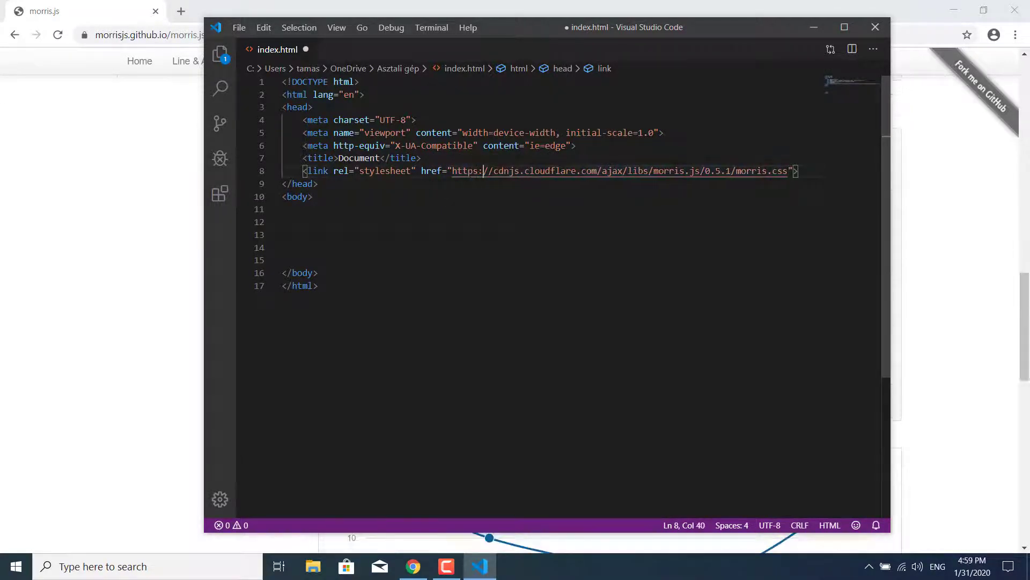
Copy the jQuery, Raphael and morris.js script tags from the Getting started code.
{"action": "left_click", "coordinate": [104, 338]}
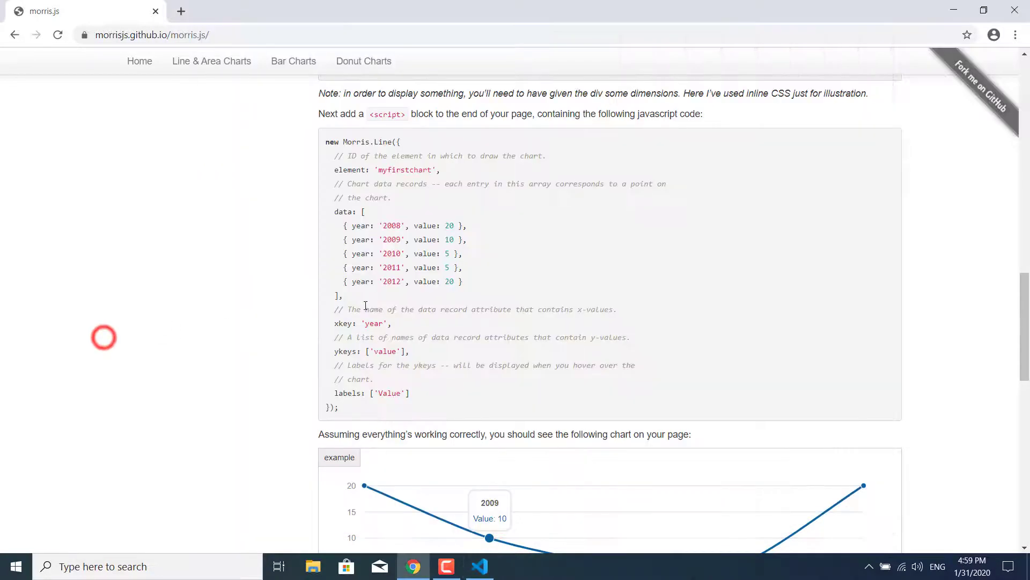
{"action": "scroll", "coordinate": [374, 287], "scroll_direction": "down", "scroll_amount": 2}
{"action": "scroll", "coordinate": [375, 290], "scroll_direction": "up", "scroll_amount": 4}
{"action": "scroll", "coordinate": [378, 292], "scroll_direction": "up", "scroll_amount": 1}
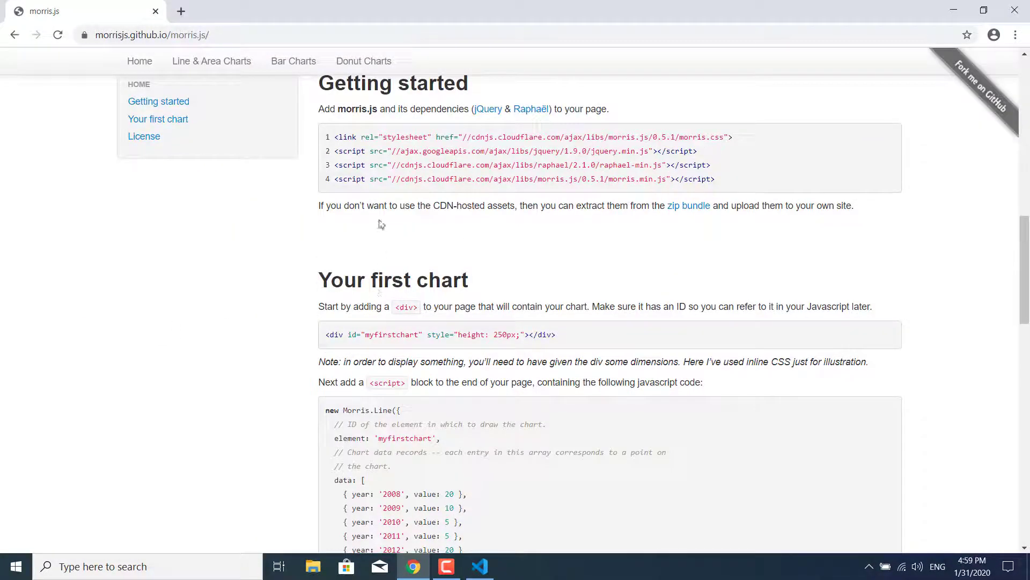
{"action": "left_click_drag", "start_coordinate": [334, 151], "coordinate": [742, 180]}
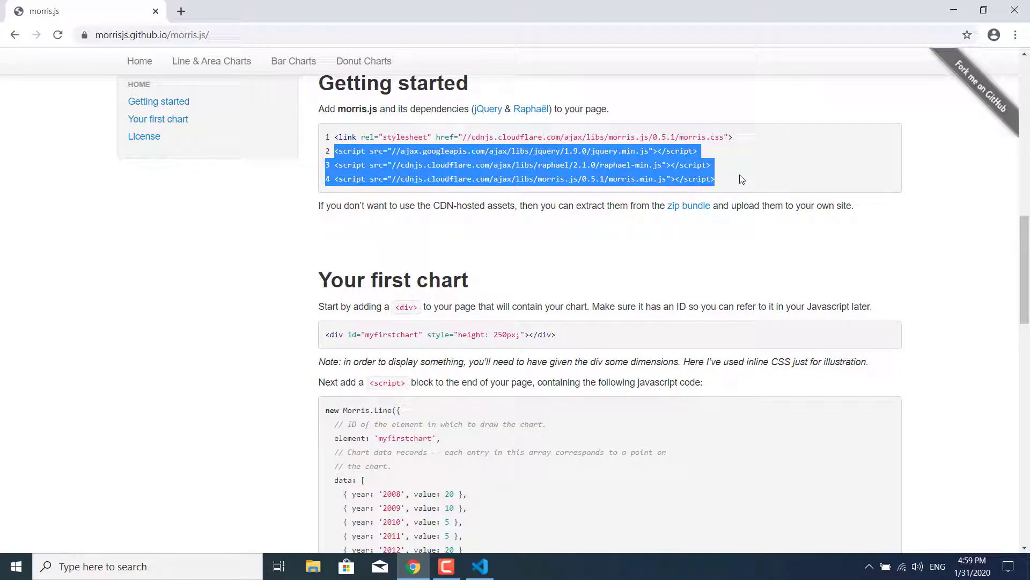
{"action": "right_click", "coordinate": [627, 165]}
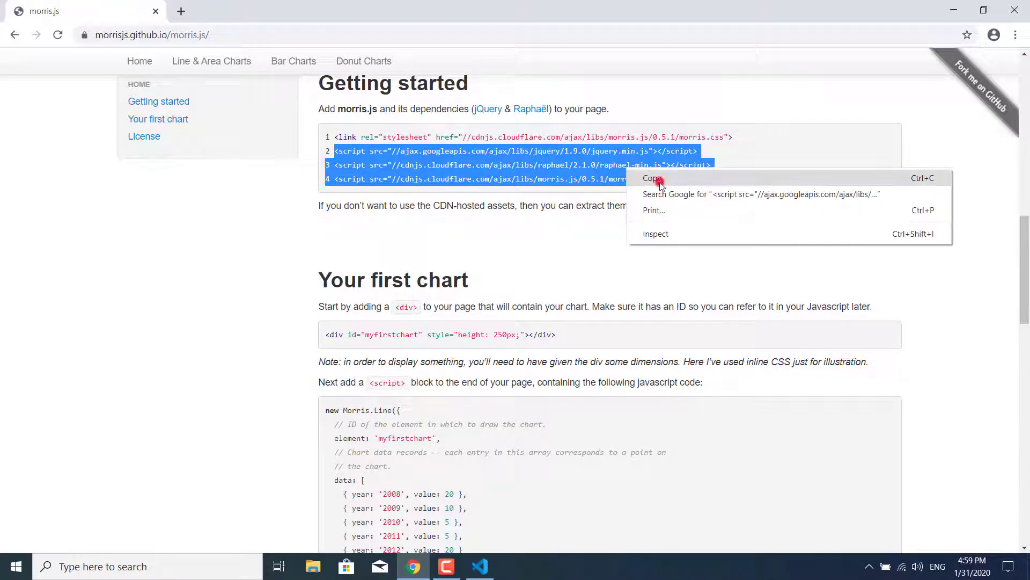
{"action": "left_click", "coordinate": [661, 181]}
{"action": "mouse_move", "coordinate": [446, 566]}
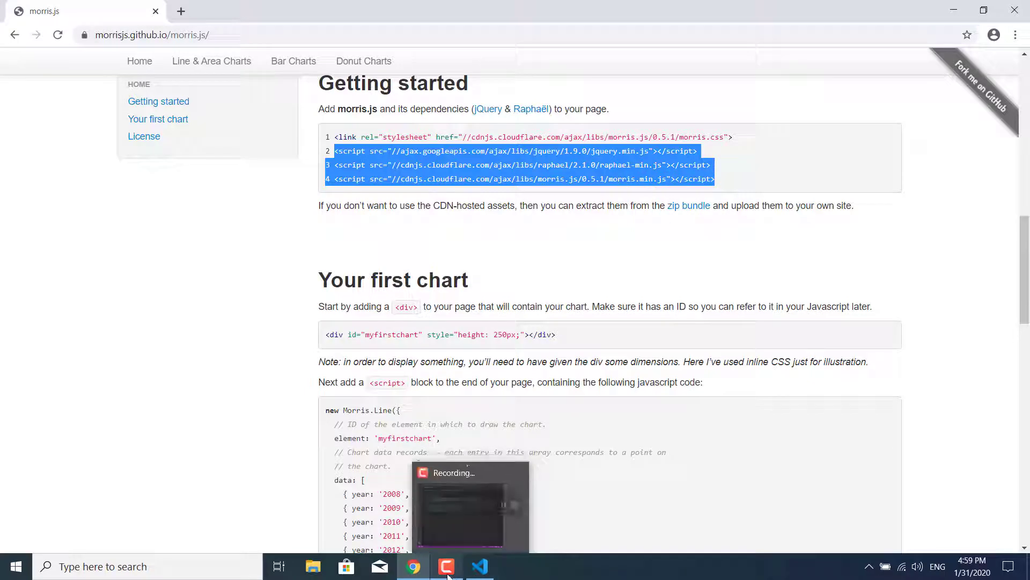
Paste the jQuery, Raphael and morris.js script tags into the body of index.html.
{"action": "left_click", "coordinate": [480, 566]}
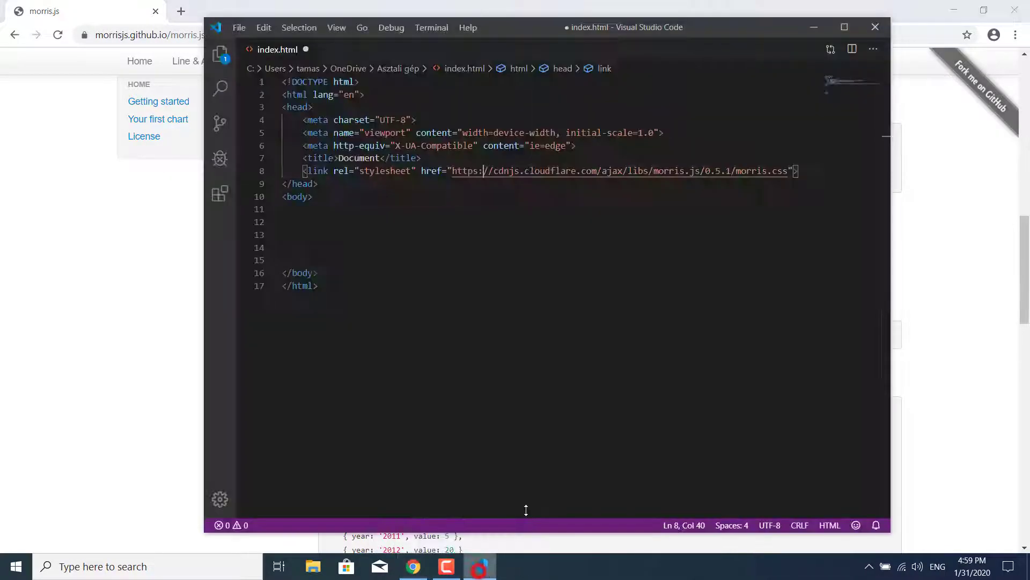
{"action": "left_click", "coordinate": [287, 258]}
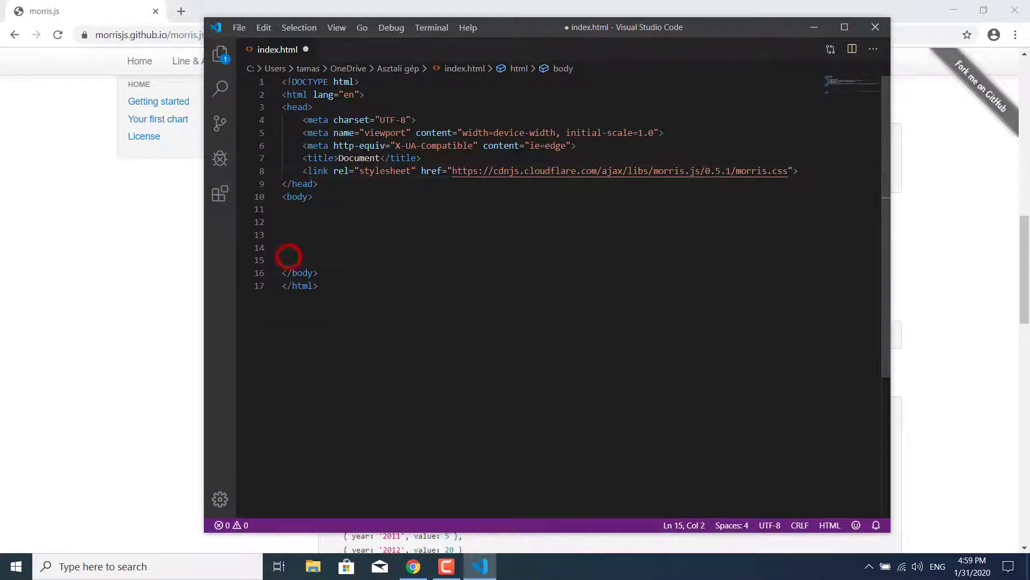
{"action": "key", "text": "ctrl+v"}
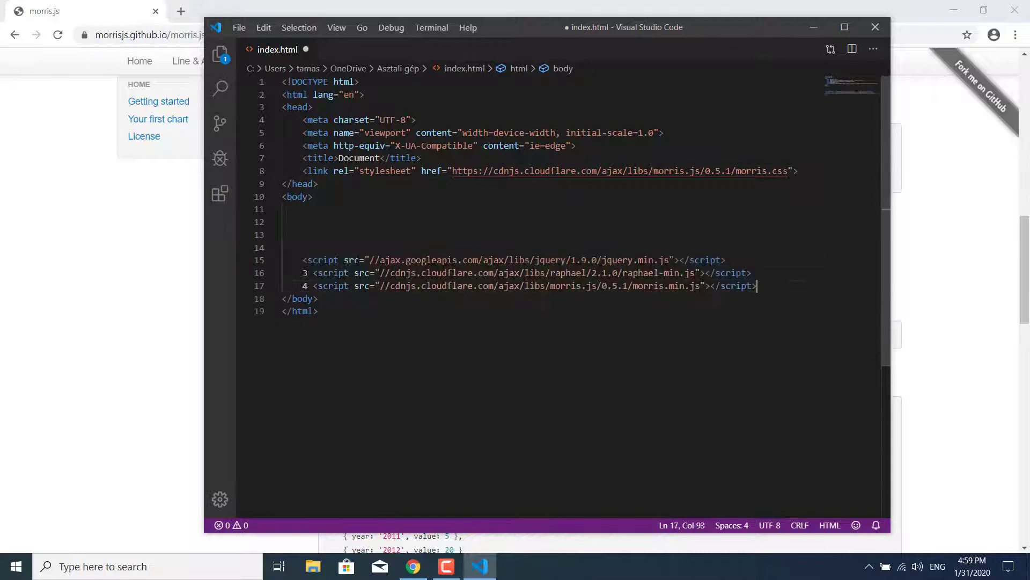
Prefix the jQuery, Raphael and Morris script addresses with https: taken from the stylesheet link.
{"action": "left_click_drag", "start_coordinate": [452, 171], "coordinate": [484, 170]}
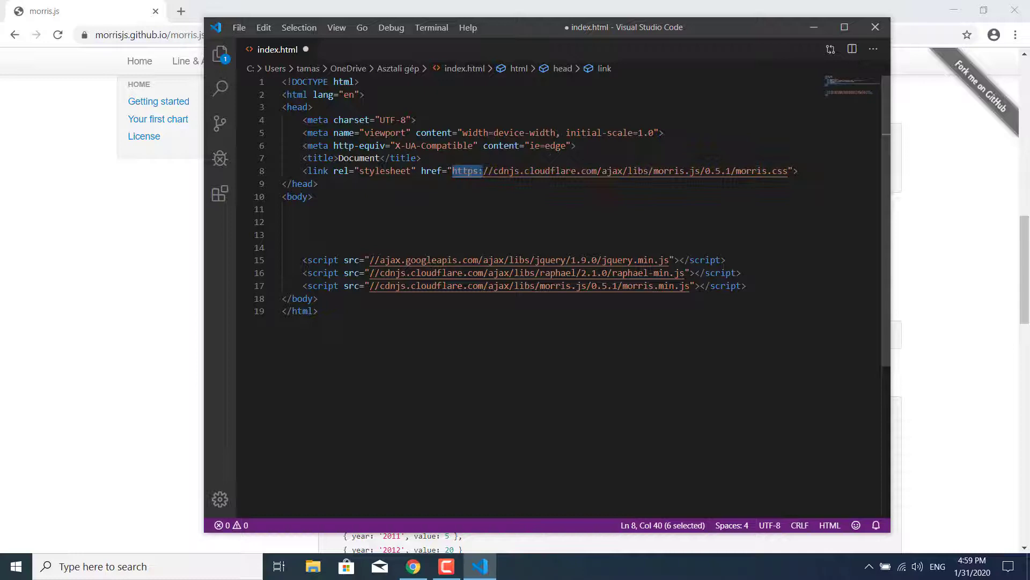
{"action": "left_click", "coordinate": [370, 260]}
{"action": "key", "text": "ctrl+v"}
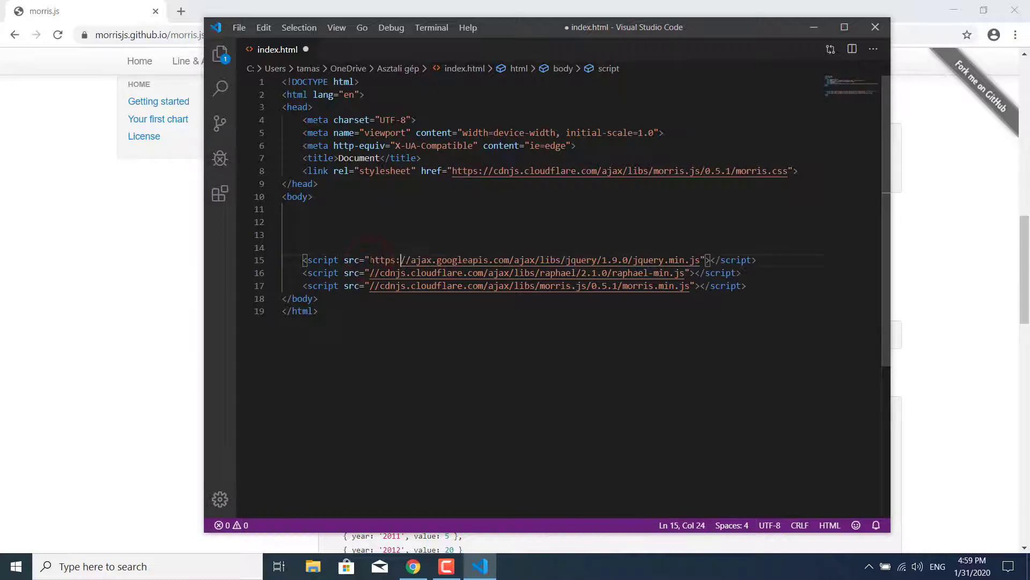
{"action": "left_click", "coordinate": [369, 273]}
{"action": "key", "text": "ctrl+v"}
{"action": "left_click", "coordinate": [370, 285]}
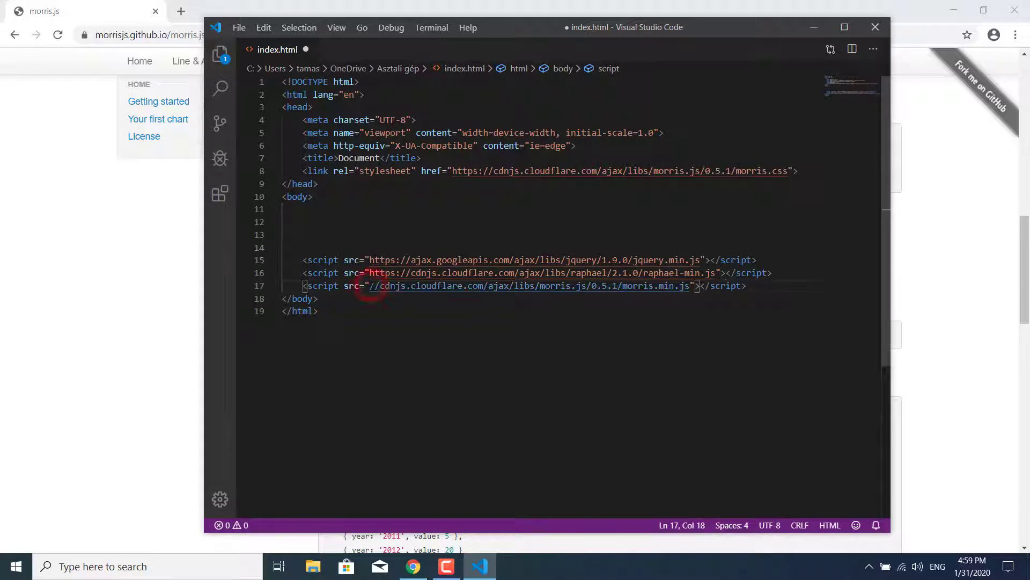
{"action": "key", "text": "ctrl+v"}
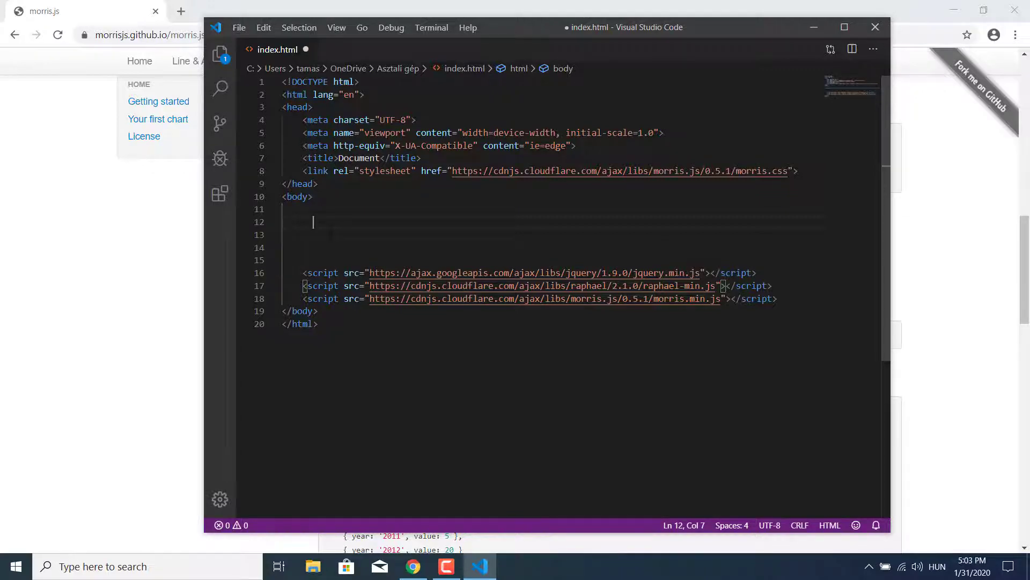
{"action": "type", "text": "<div"}
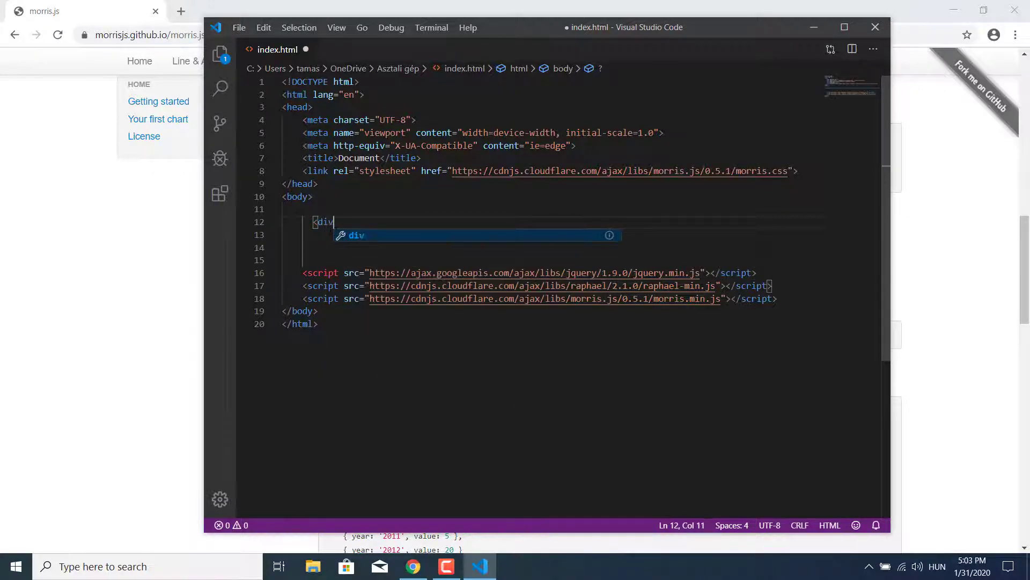
{"action": "type", "text": " i"}
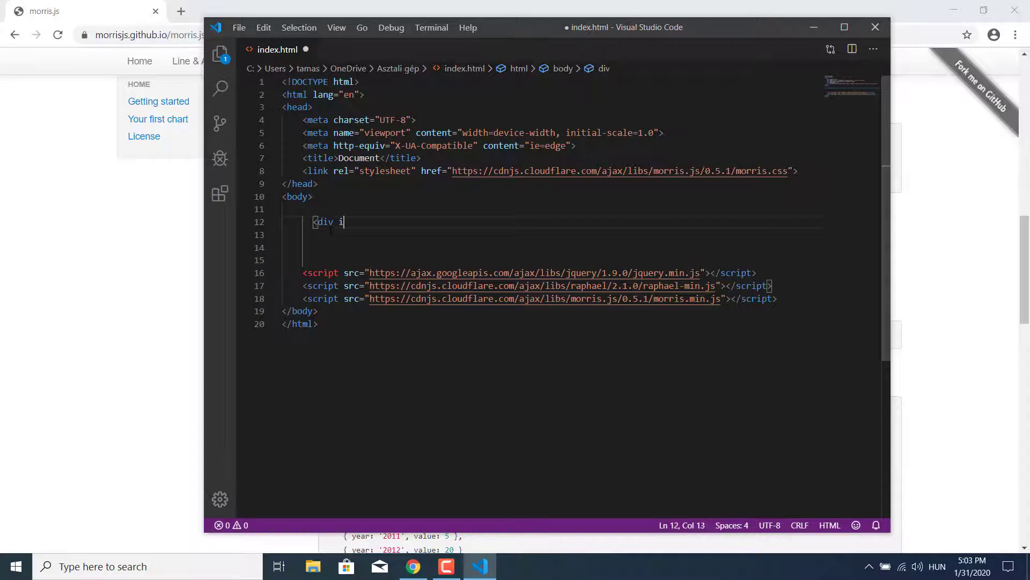
{"action": "type", "text": "d="}
{"action": "type", "text": "\"chart"}
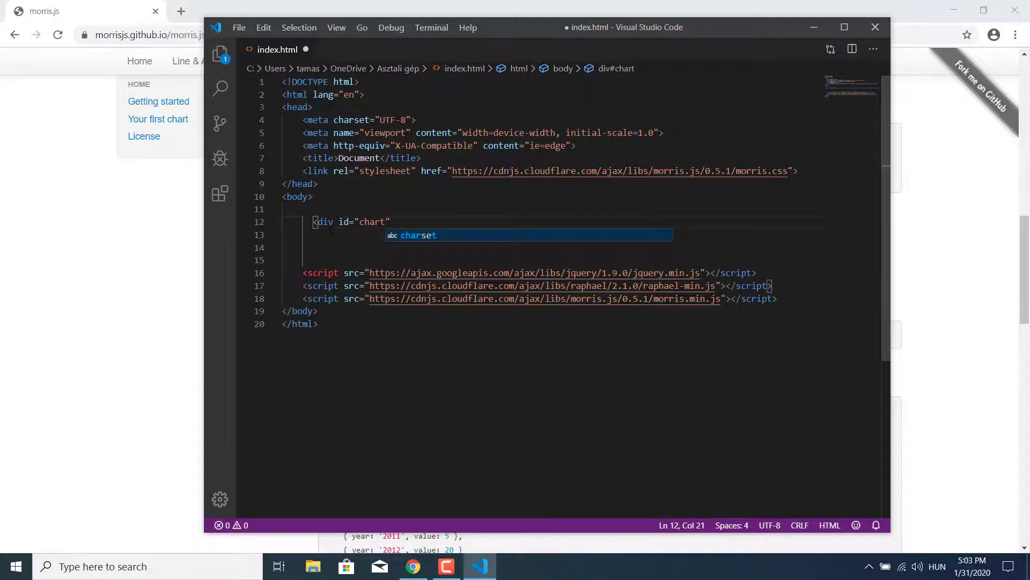
{"action": "type", "text": "\""}
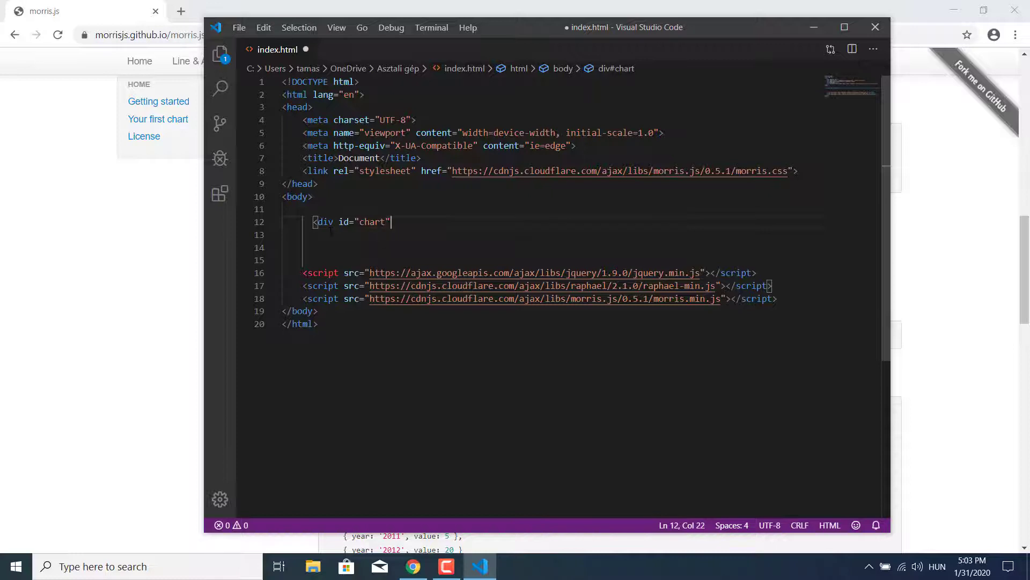
{"action": "type", "text": "></div>"}
Save index.html with the new chart div and position the cursor for a style attribute.
{"action": "left_click", "coordinate": [239, 27]}
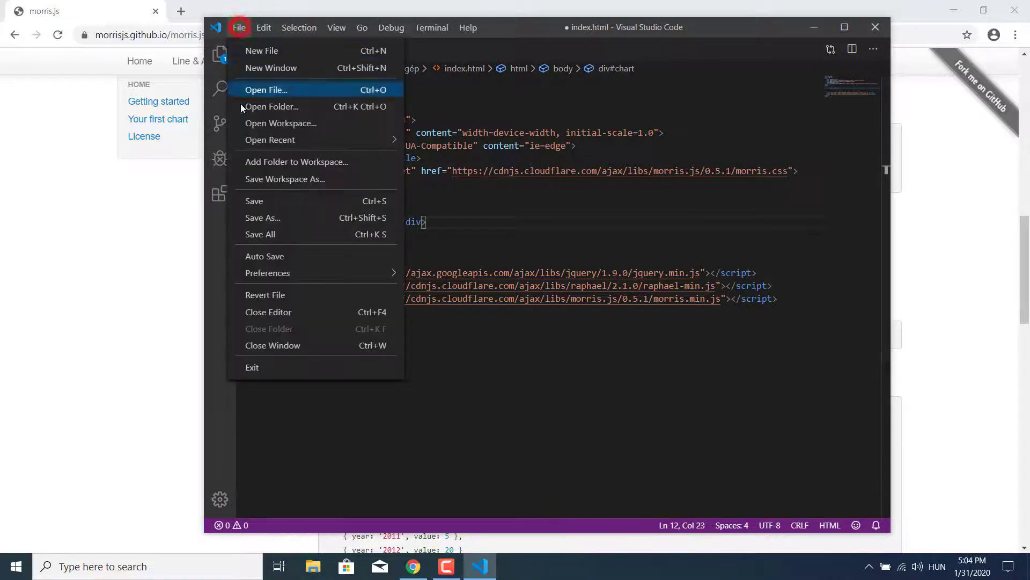
{"action": "left_click", "coordinate": [257, 202]}
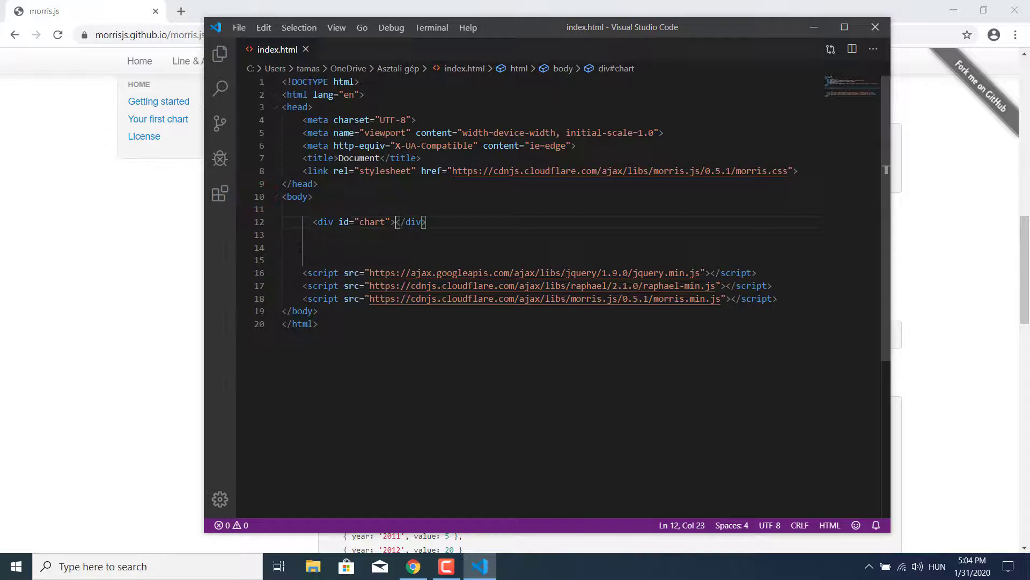
{"action": "key", "text": "Left"}
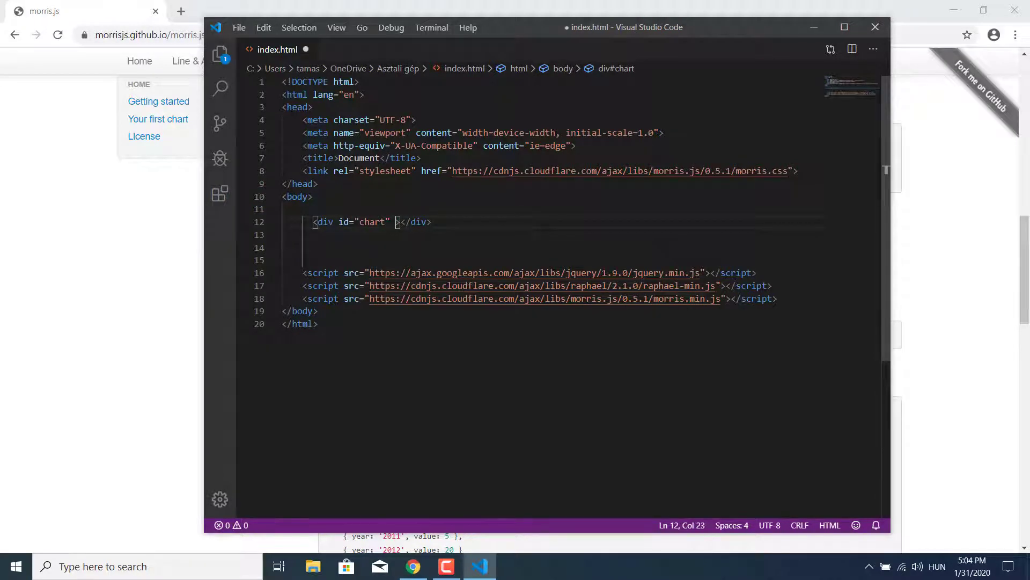
{"action": "type", "text": "style"}
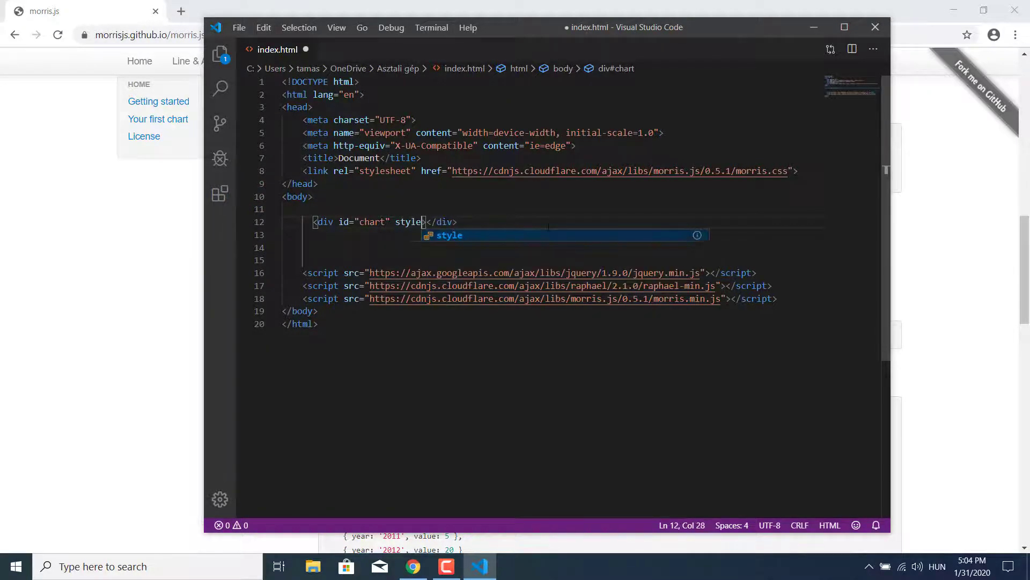
{"action": "type", "text": "=\""}
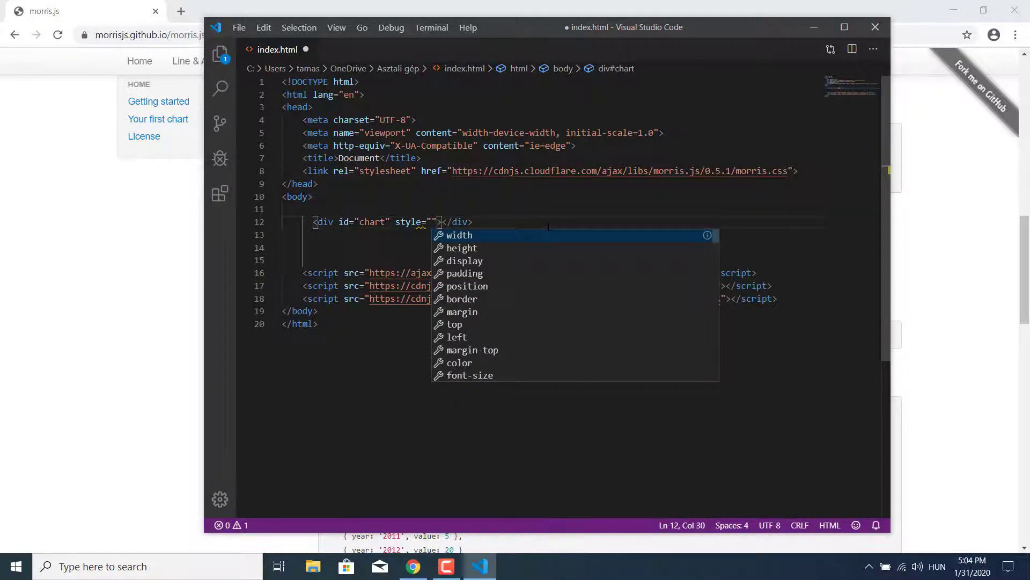
{"action": "type", "text": "widt"}
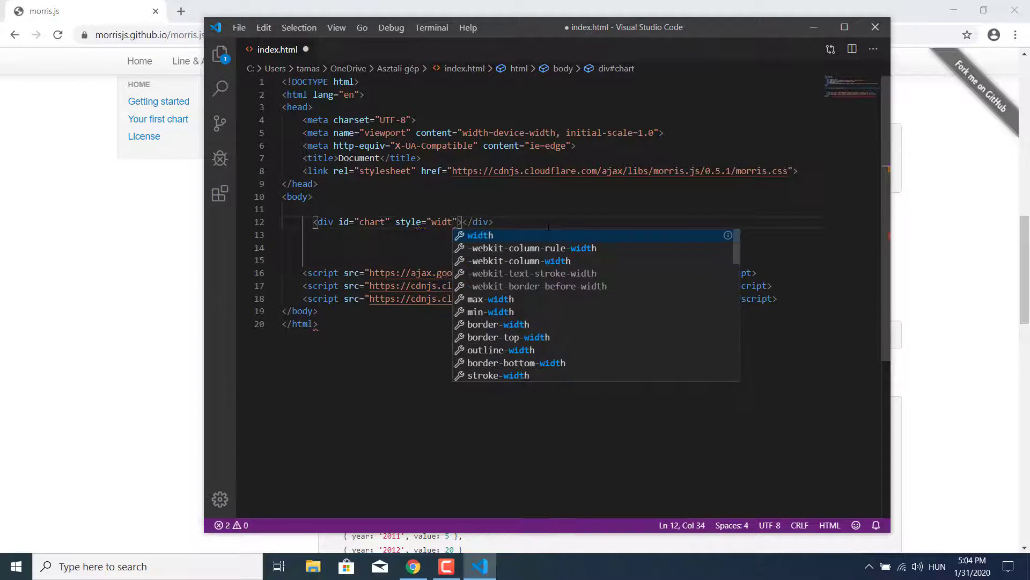
{"action": "type", "text": "h: "}
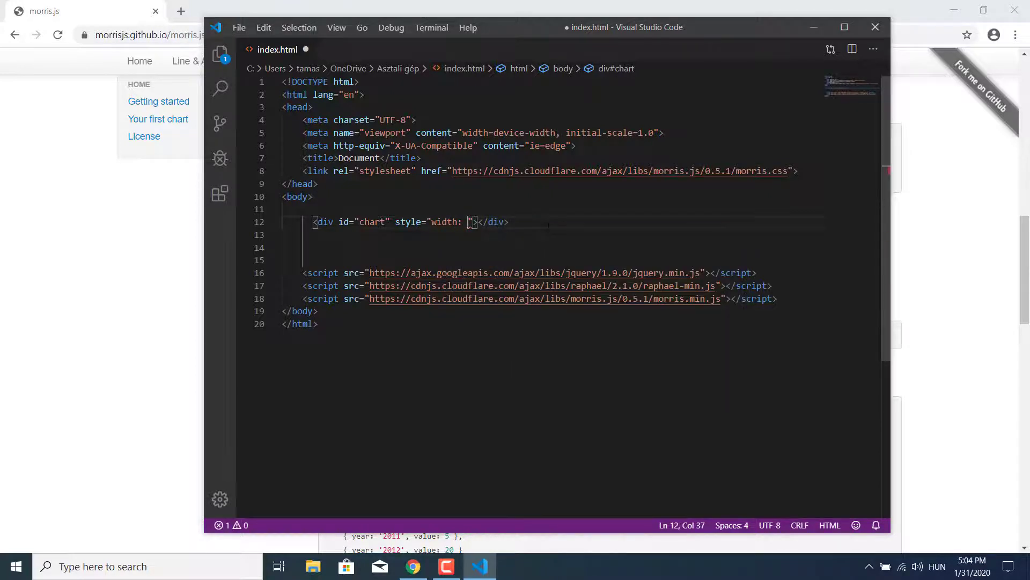
{"action": "type", "text": "300px"}
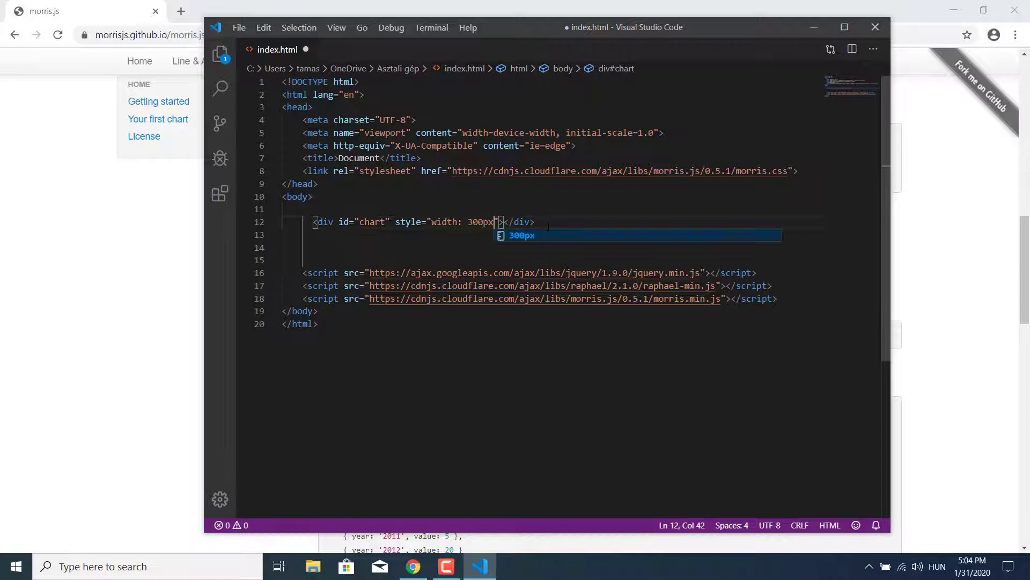
{"action": "type", "text": ";"}
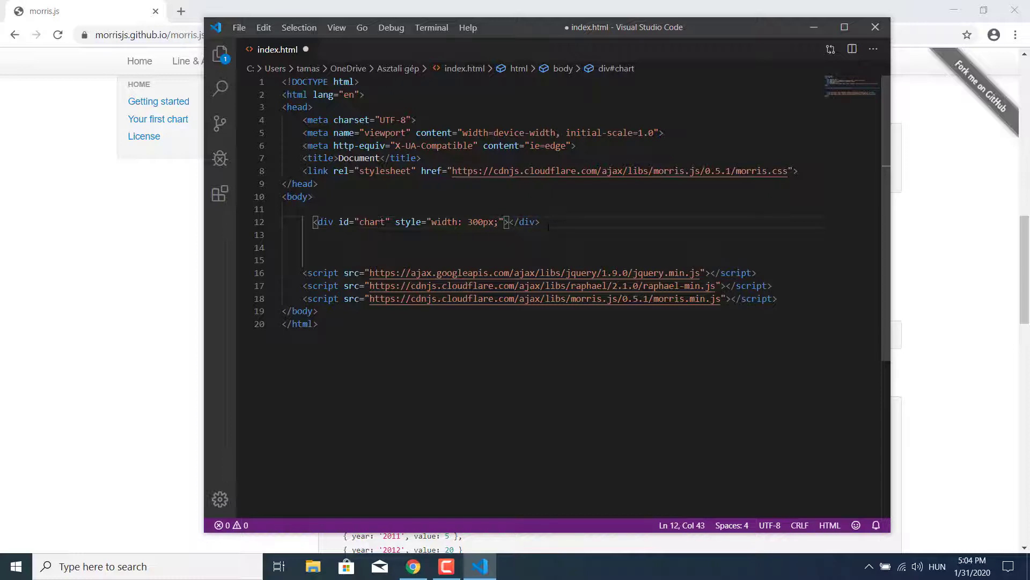
Insert an empty script block on a new line below the Morris script tag.
{"action": "left_click", "coordinate": [787, 302]}
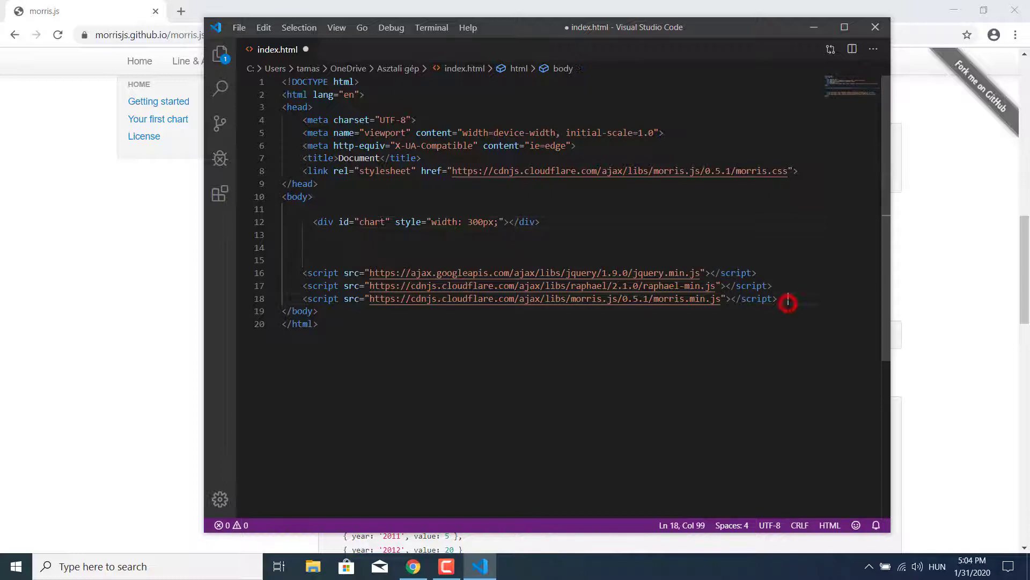
{"action": "key", "text": "Return"}
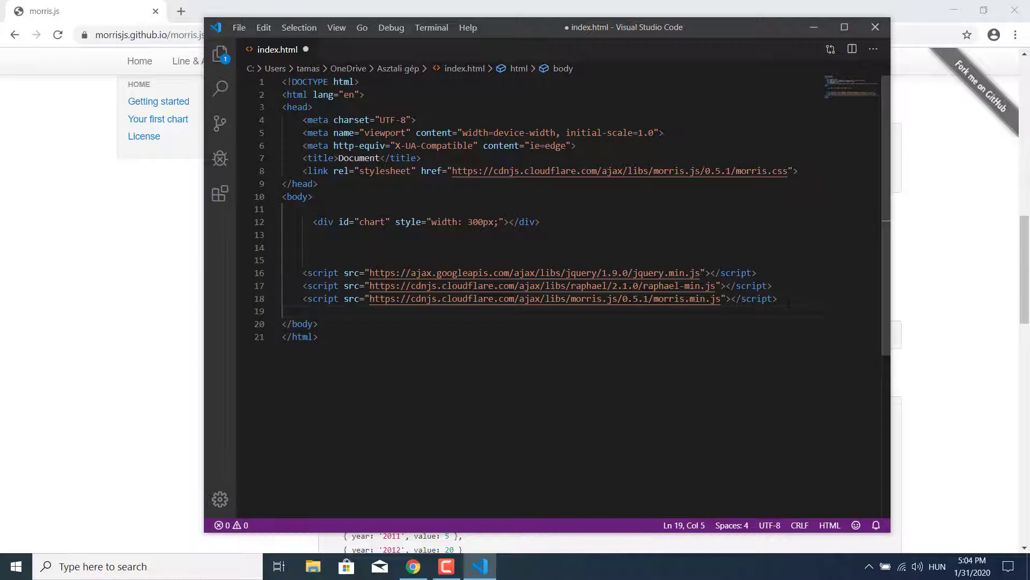
{"action": "type", "text": "script"}
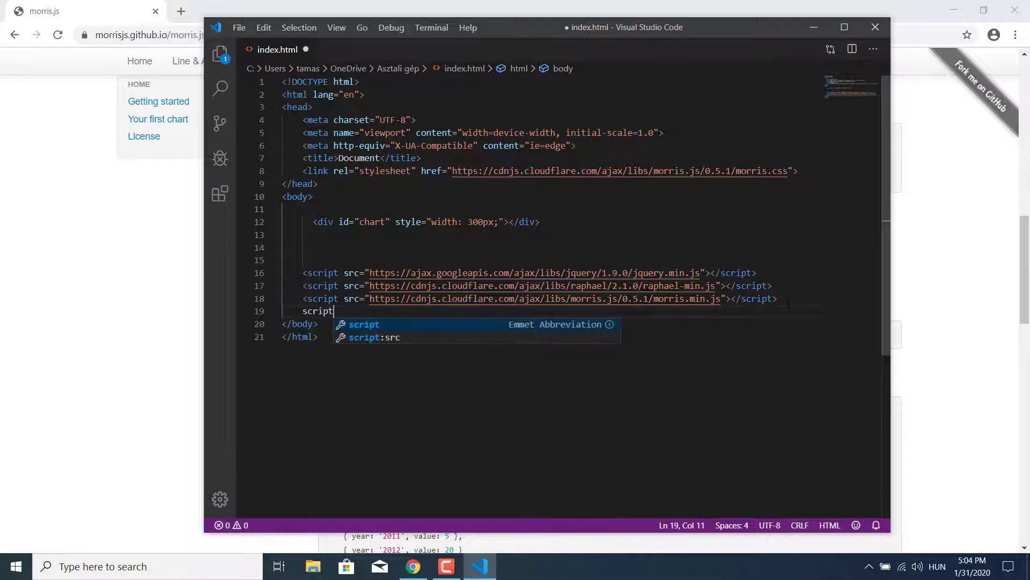
{"action": "key", "text": "Tab"}
{"action": "key", "text": "Return"}
{"action": "key", "text": "Return"}
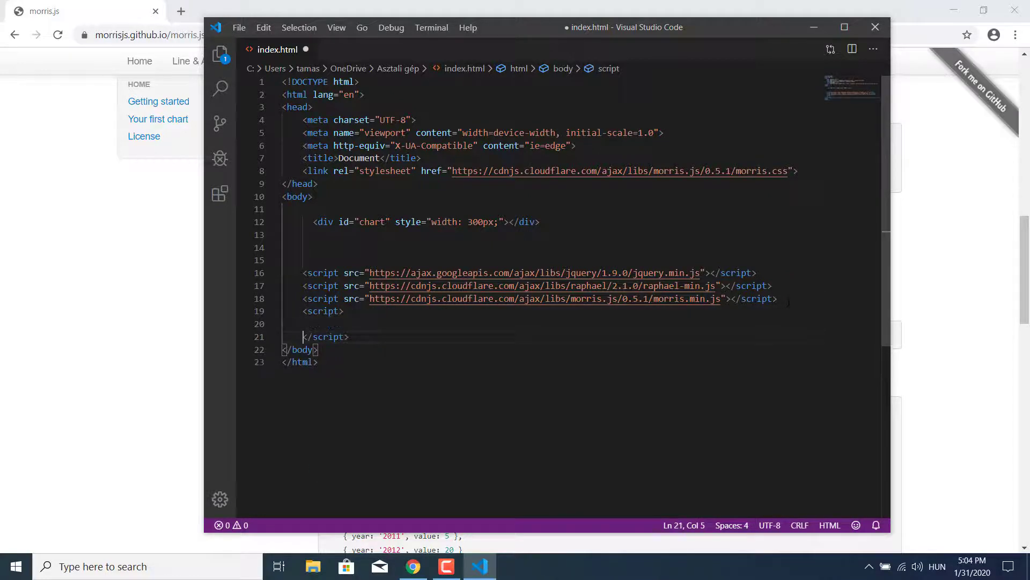
{"action": "key", "text": "Up"}
Save index.html and minimize VS Code and Chrome to reach the desktop.
{"action": "left_click", "coordinate": [239, 27]}
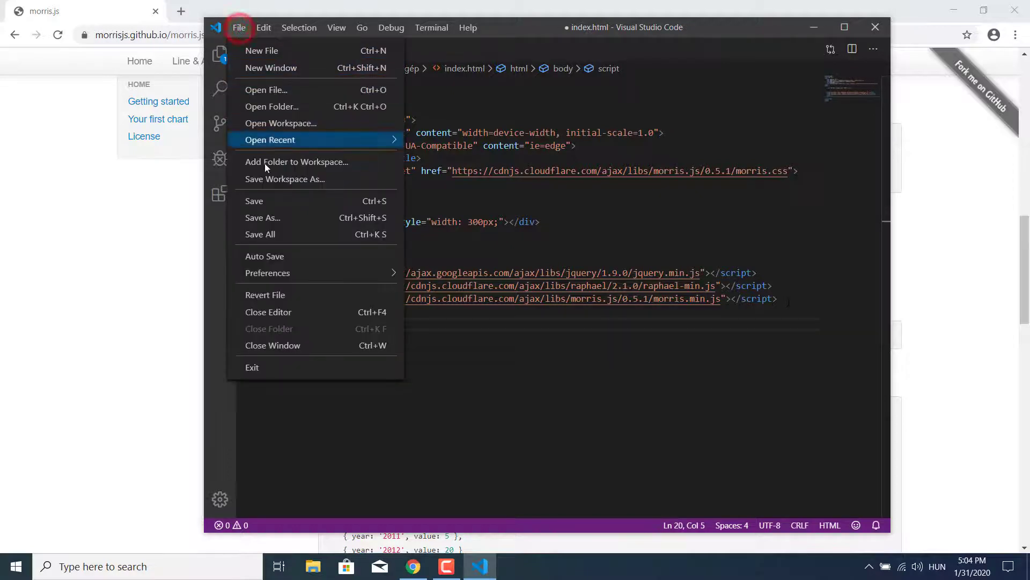
{"action": "left_click", "coordinate": [277, 200]}
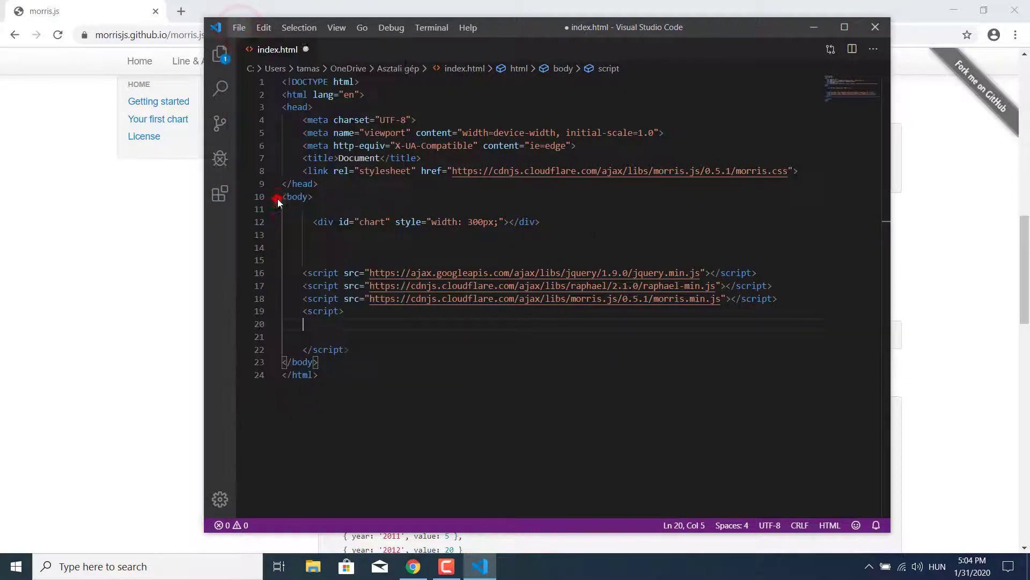
{"action": "left_click", "coordinate": [813, 30]}
{"action": "left_click", "coordinate": [950, 11]}
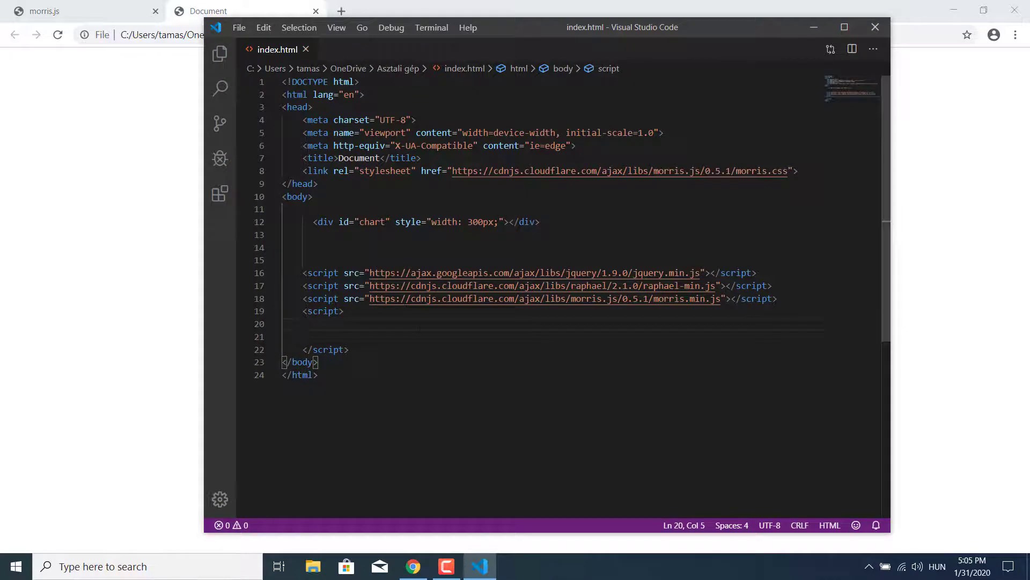
{"action": "type", "text": "n"}
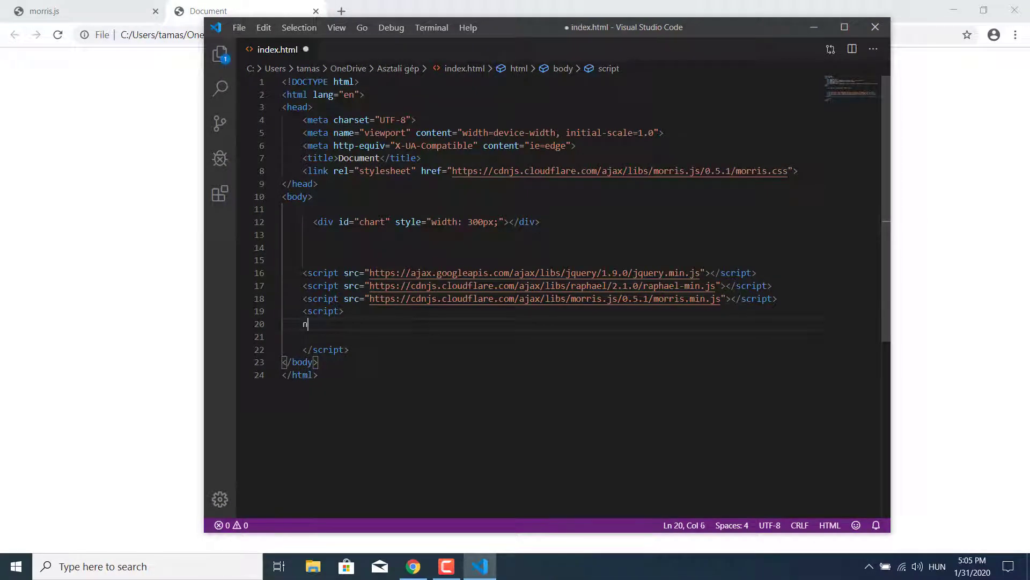
{"action": "type", "text": "ew M"}
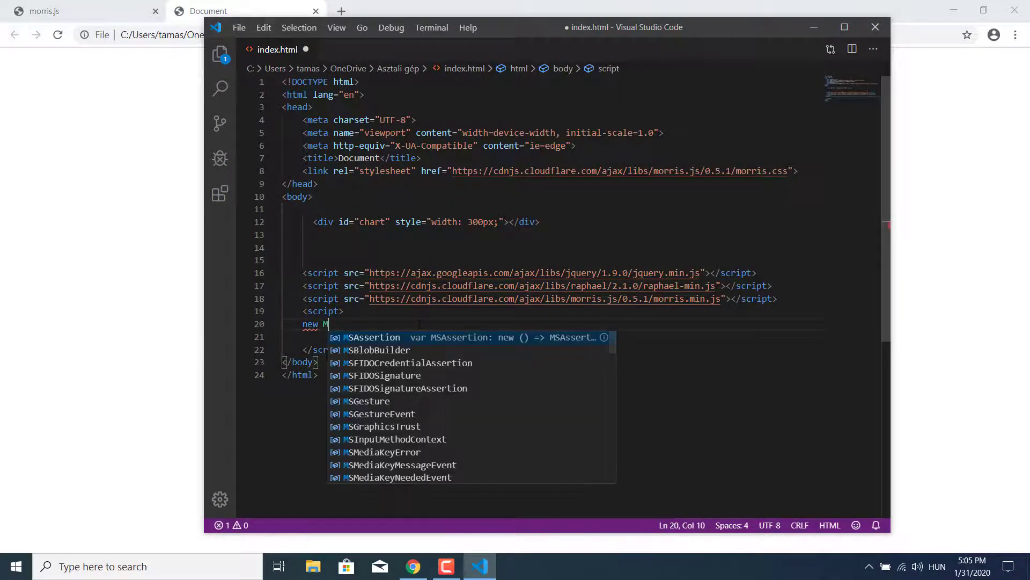
{"action": "type", "text": "orris"}
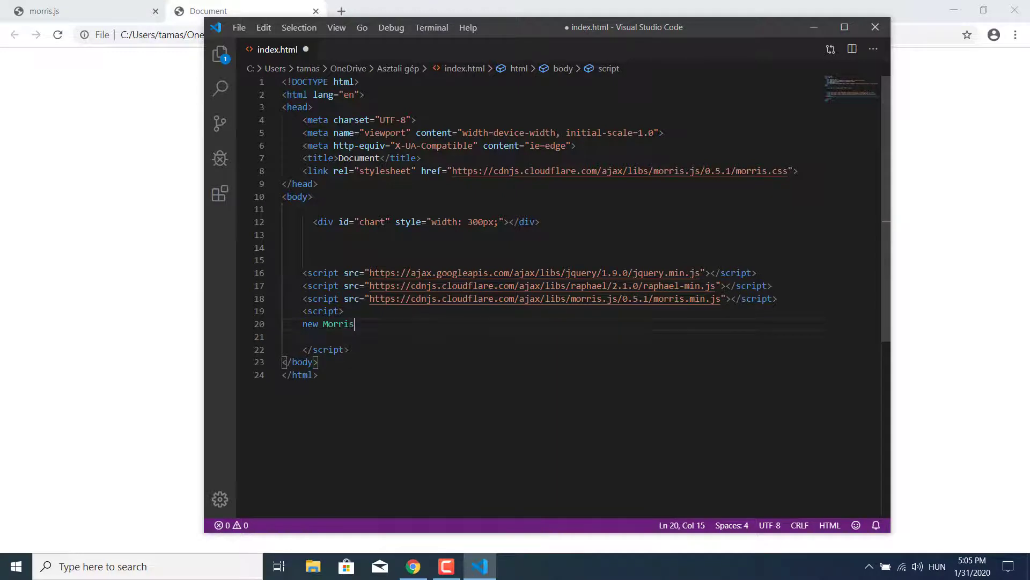
{"action": "type", "text": ".Donut("}
{"action": "type", "text": "{"}
Lay out the Morris.Donut options object and set element to the div's id 'chart'.
{"action": "key", "text": "Return"}
{"action": "key", "text": "Down"}
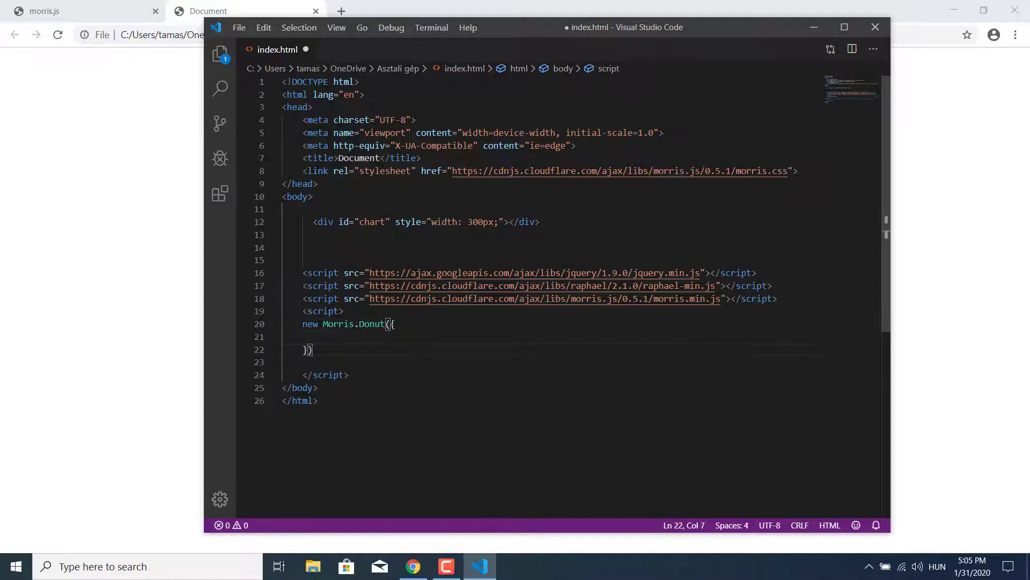
{"action": "type", "text": ";"}
{"action": "key", "text": "Up"}
{"action": "type", "text": "elem"}
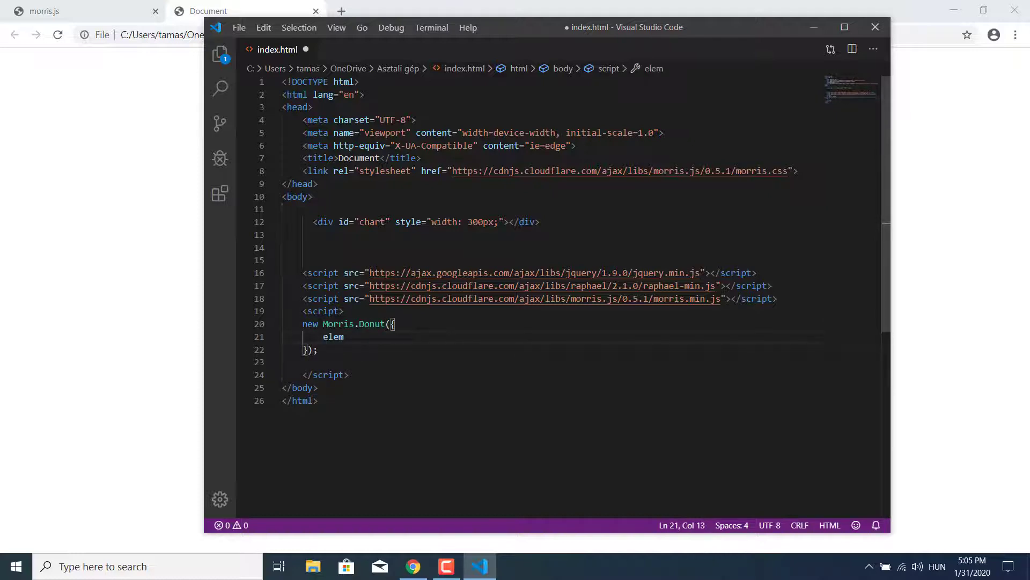
{"action": "type", "text": "ent: ''"}
{"action": "key", "text": "Left"}
{"action": "key", "text": "Left"}
{"action": "left_click_drag", "start_coordinate": [359, 222], "coordinate": [386, 222]}
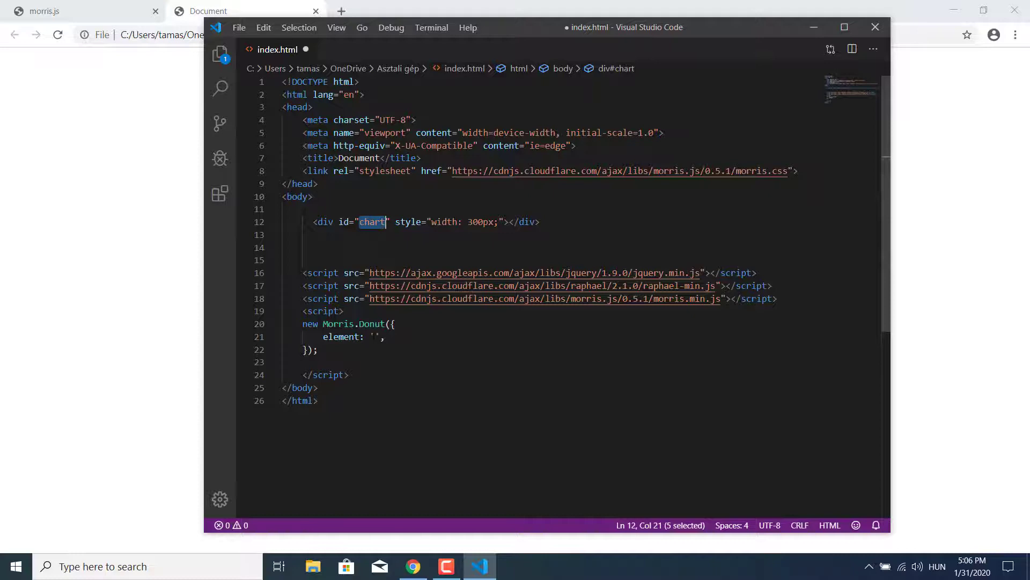
{"action": "left_click", "coordinate": [375, 337]}
{"action": "type", "text": "chart"}
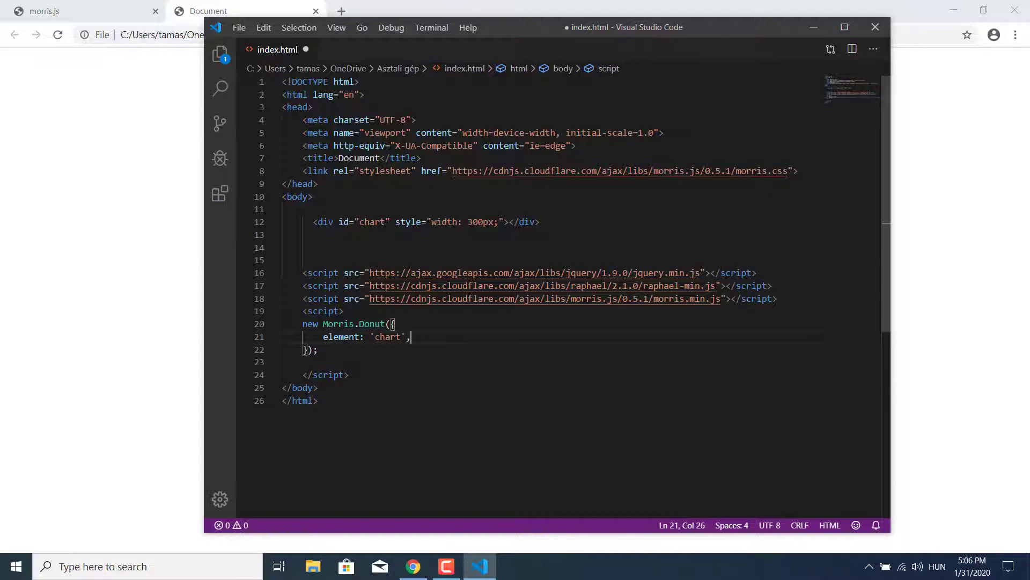
Add a data array to Morris.Donut with the entry { label: "Sales in 2016", value: 250 }.
{"action": "key", "text": "Return"}
{"action": "key", "text": "Return"}
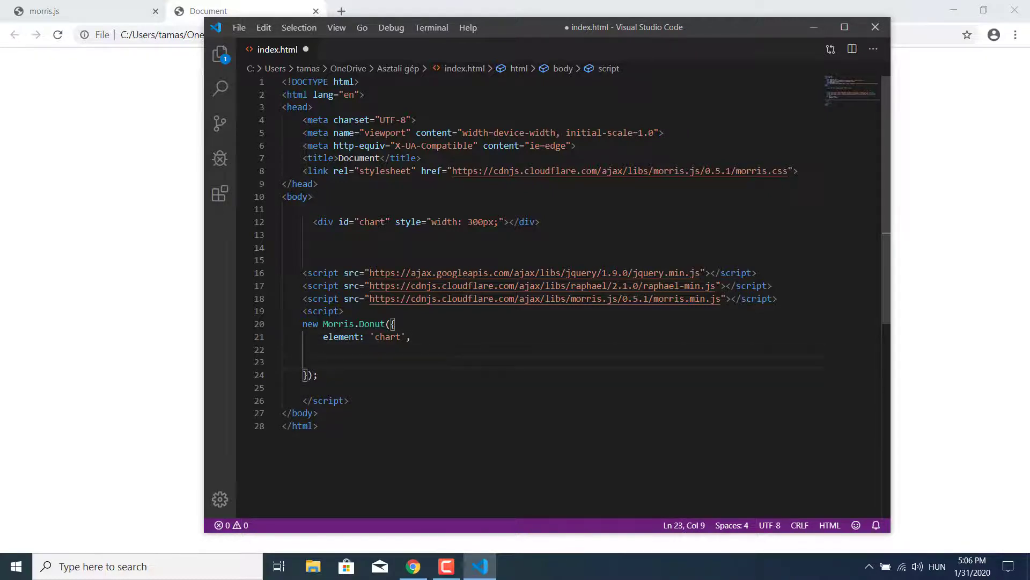
{"action": "type", "text": "data:"}
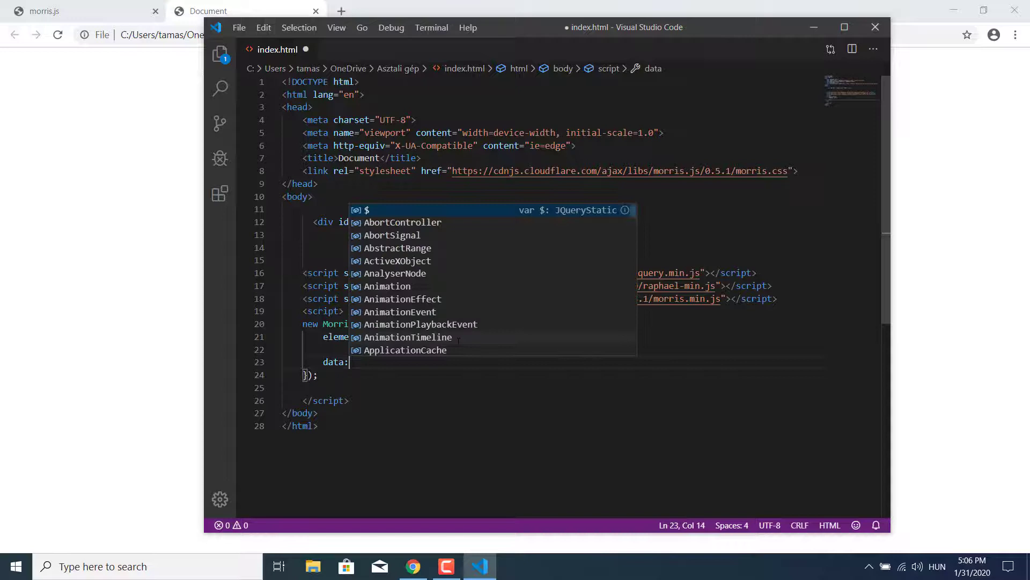
{"action": "type", "text": " ["}
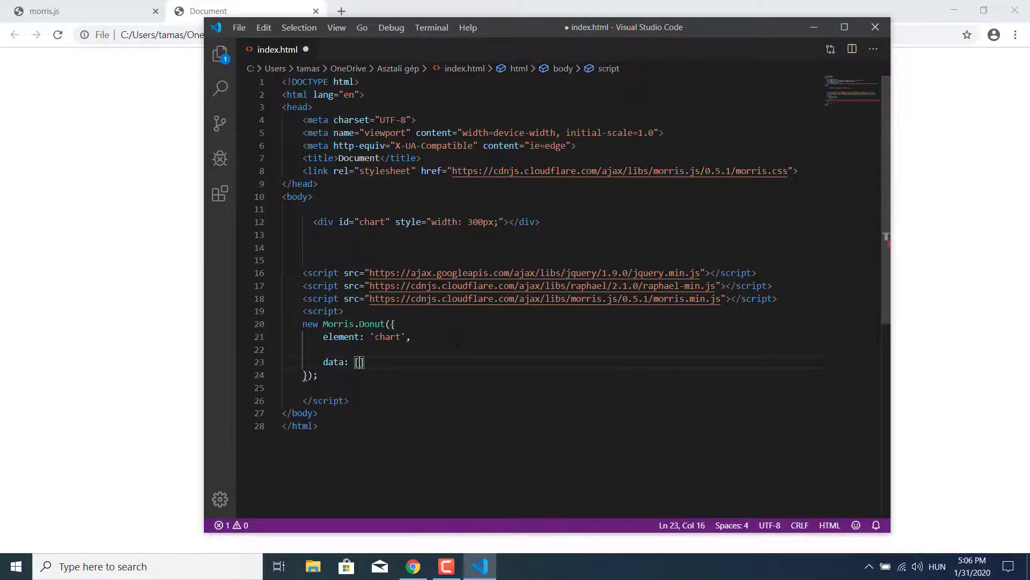
{"action": "key", "text": "Return"}
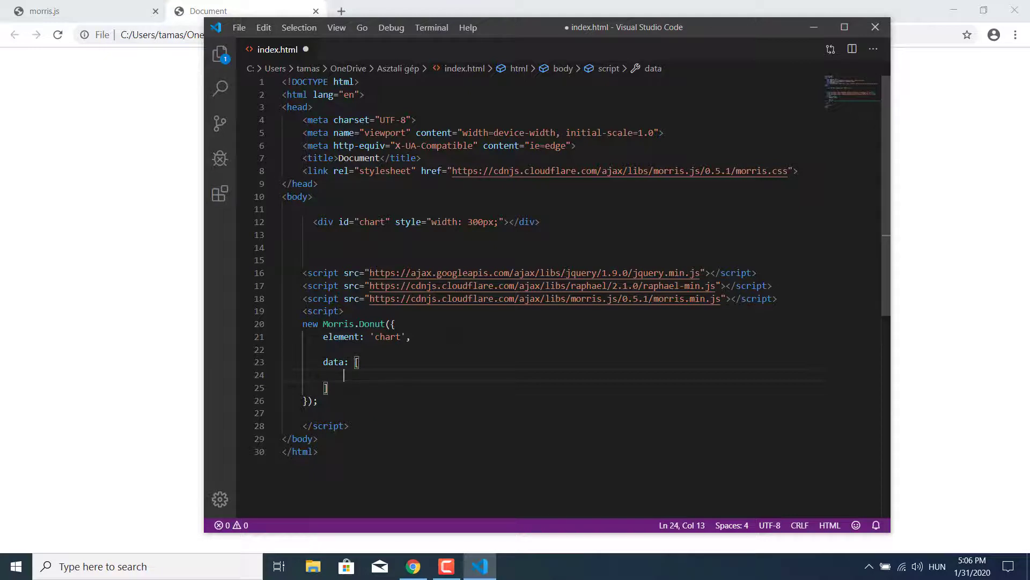
{"action": "type", "text": "{  "}
{"action": "type", "text": "label"}
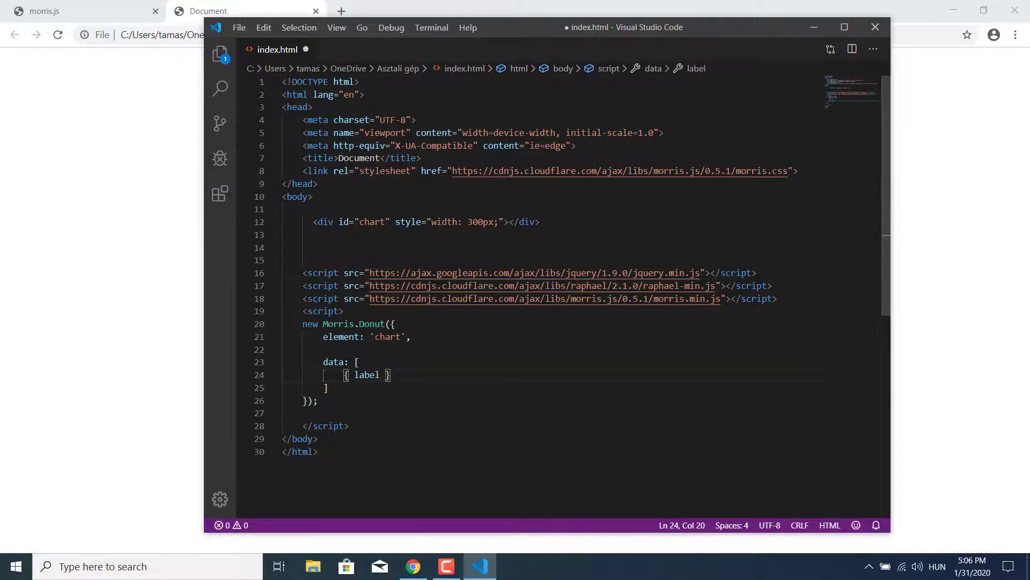
{"action": "type", "text": ":"}
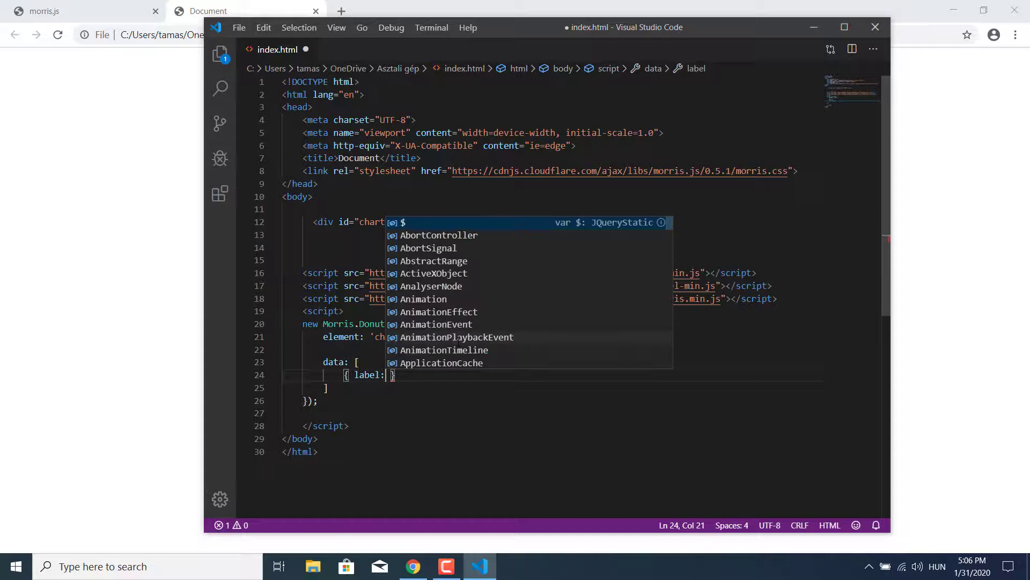
{"action": "type", "text": " \""}
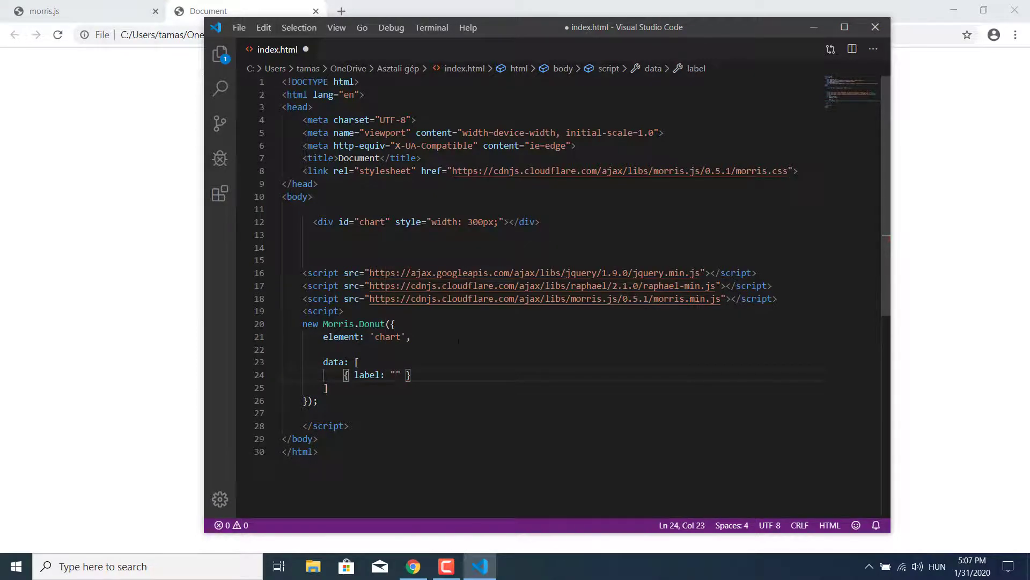
{"action": "type", "text": "Sales in "}
{"action": "type", "text": "2"}
{"action": "type", "text": "016"}
{"action": "type", "text": ", "}
{"action": "type", "text": "val"}
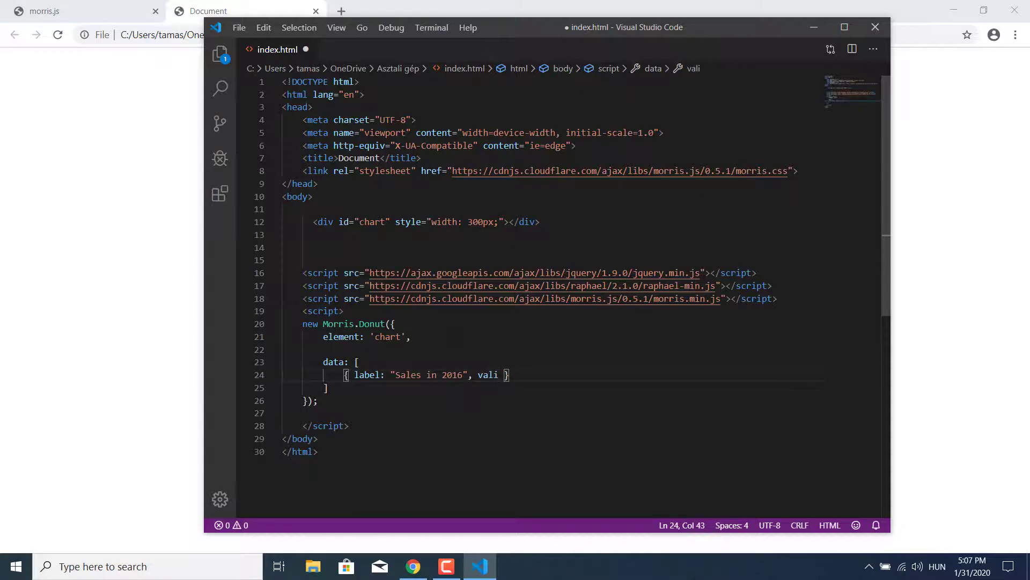
{"action": "type", "text": "ue"}
{"action": "type", "text": ": 25"}
{"action": "type", "text": "0"}
{"action": "key", "text": "End"}
{"action": "type", "text": ","}
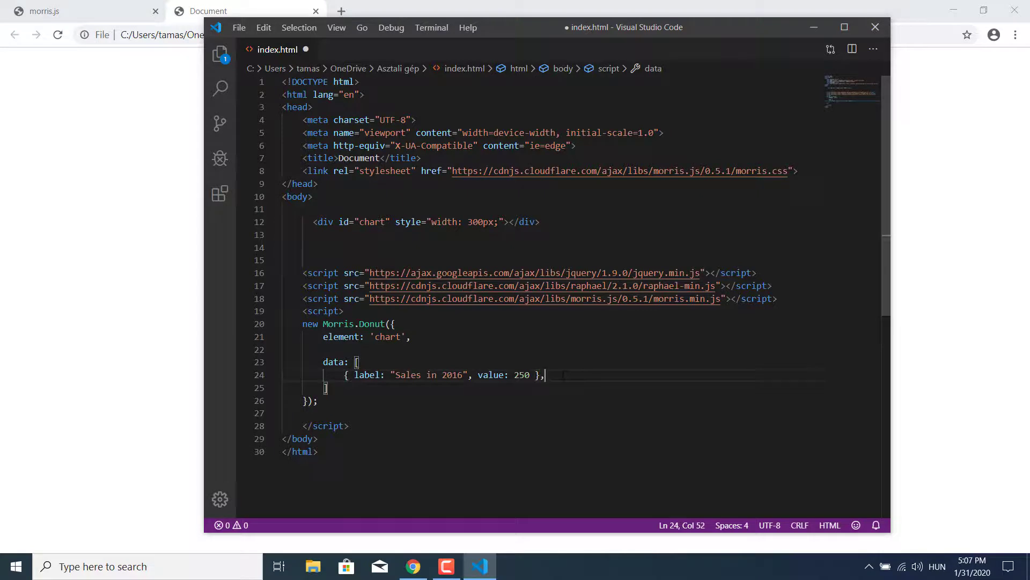
Duplicate the 2016 entry into 2017–2019 entries valued 1250, 2250 and 3250, removing the final comma.
{"action": "key", "text": "shift+alt+Down"}
{"action": "key", "text": "shift+alt+Down"}
{"action": "key", "text": "shift+alt+Down"}
{"action": "left_click_drag", "start_coordinate": [458, 387], "coordinate": [463, 413]}
{"action": "type", "text": "7"}
{"action": "type", "text": "8"}
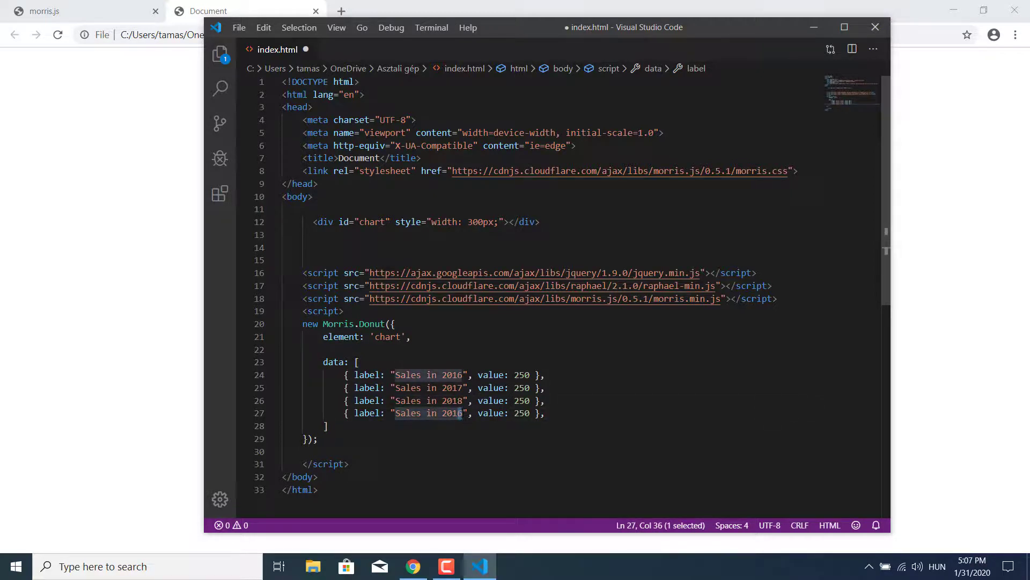
{"action": "type", "text": "9"}
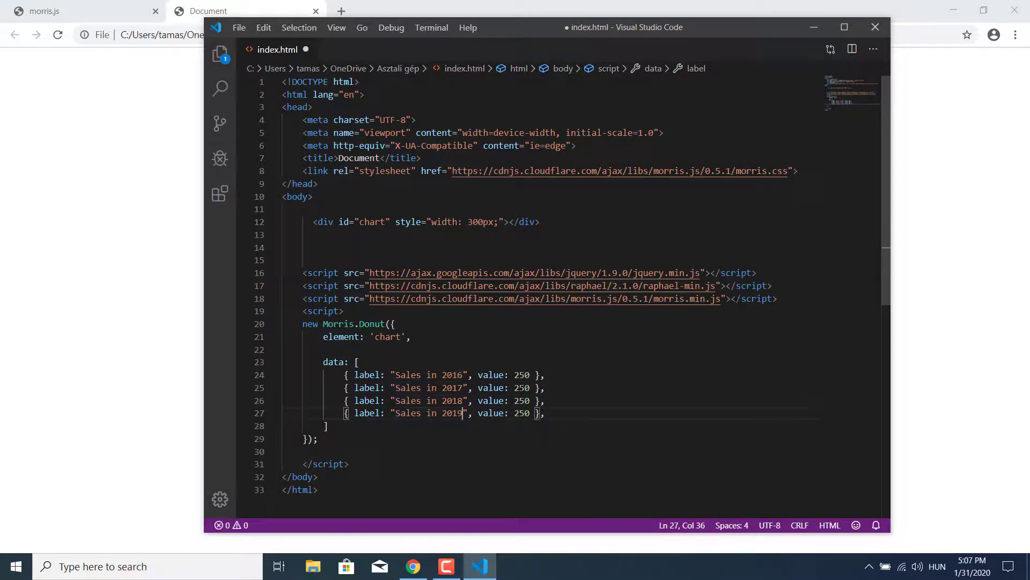
{"action": "left_click", "coordinate": [515, 388]}
{"action": "type", "text": "1"}
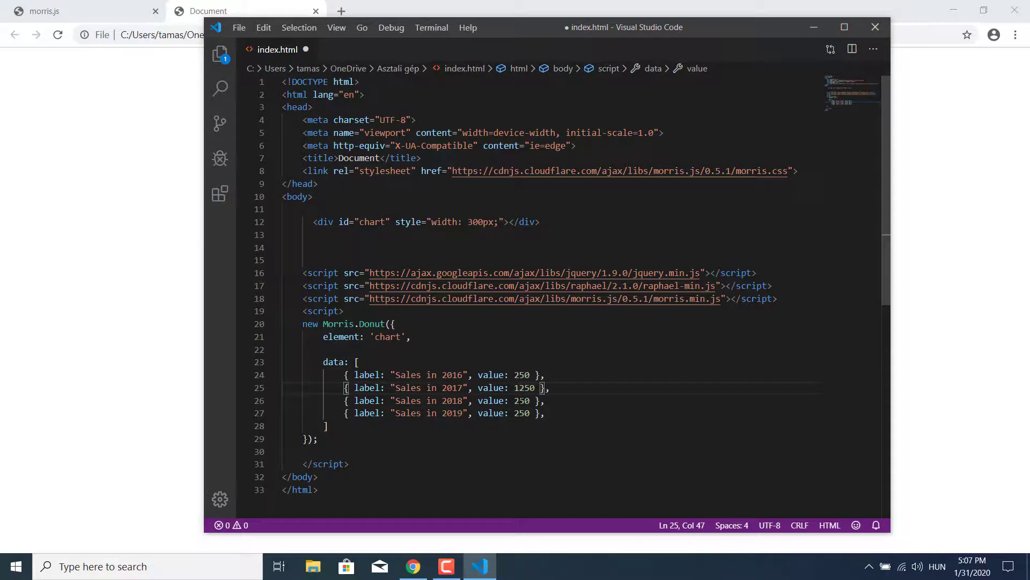
{"action": "left_click", "coordinate": [517, 400]}
{"action": "type", "text": "2"}
{"action": "left_click", "coordinate": [515, 414]}
{"action": "type", "text": "3"}
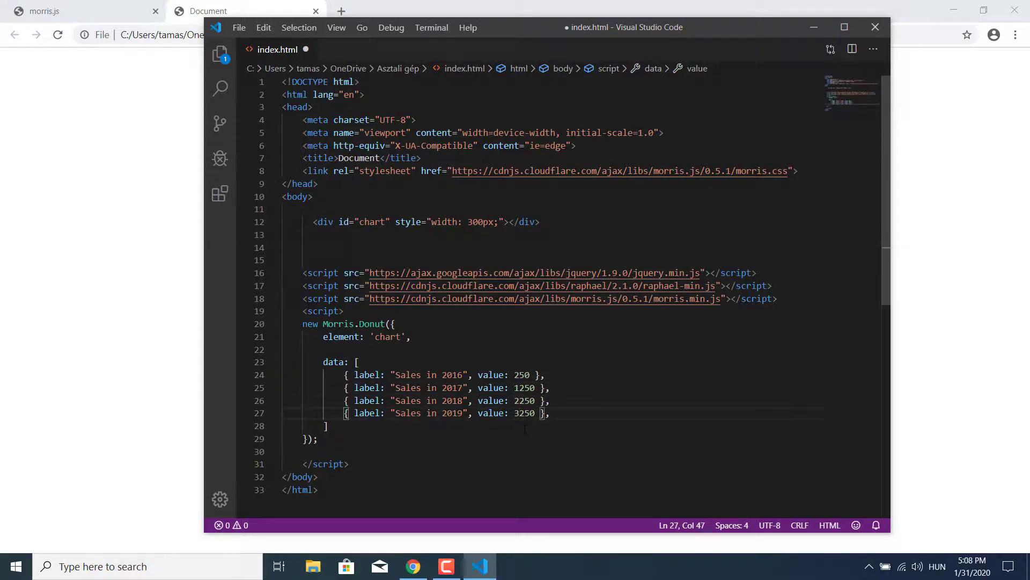
{"action": "key", "text": "End"}
{"action": "key", "text": "BackSpace"}
Save the edited index.html from the File menu.
{"action": "left_click", "coordinate": [238, 29]}
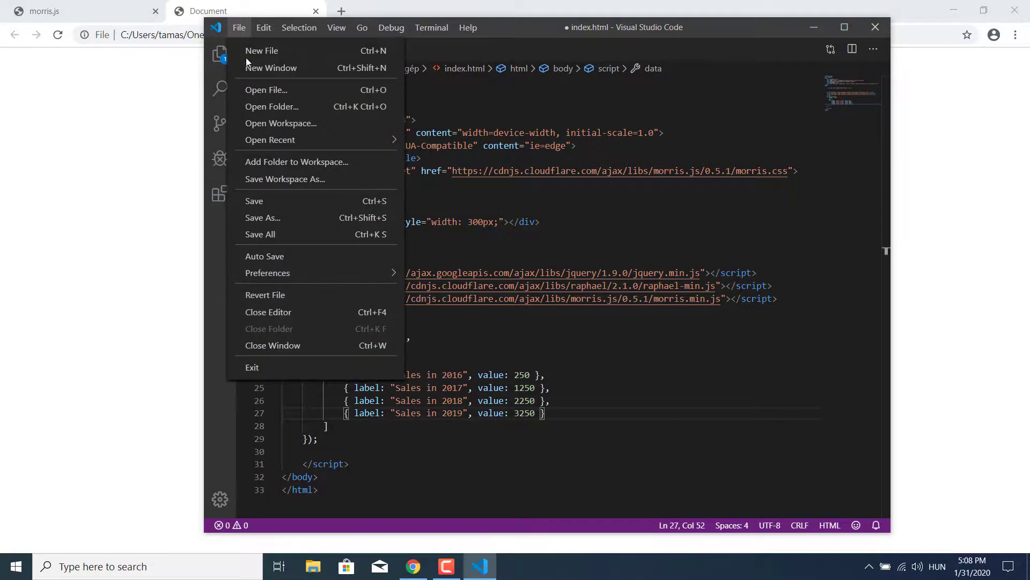
{"action": "left_click", "coordinate": [277, 200]}
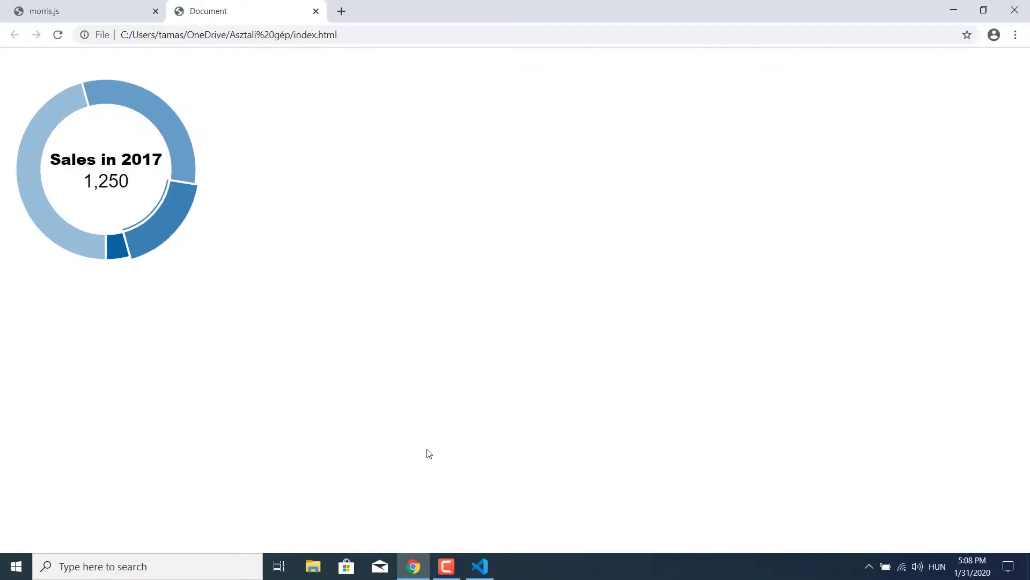
Bring VS Code back in front of Chrome and select 'chart' in the element setting.
{"action": "left_click", "coordinate": [481, 566]}
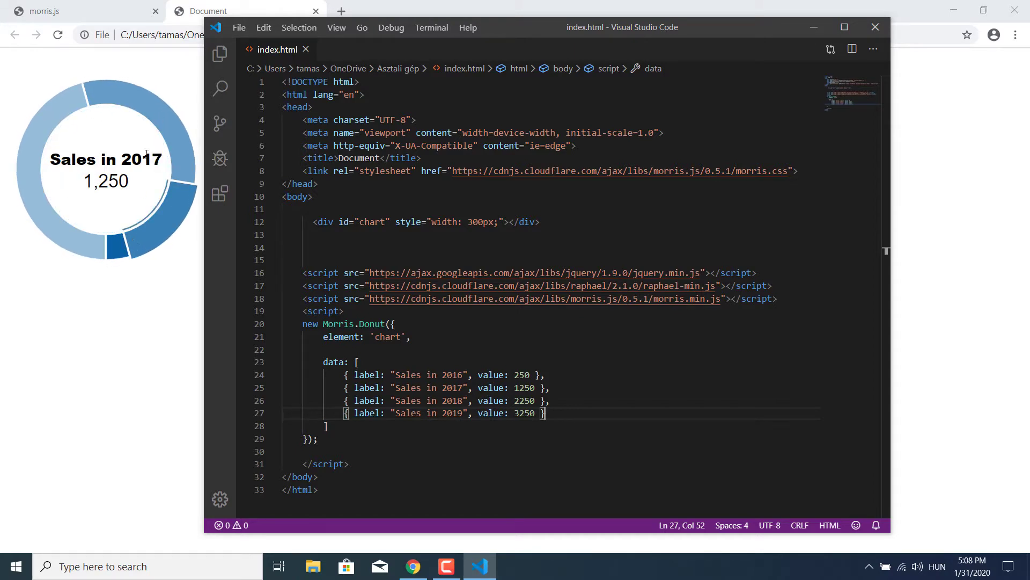
{"action": "left_click", "coordinate": [330, 444]}
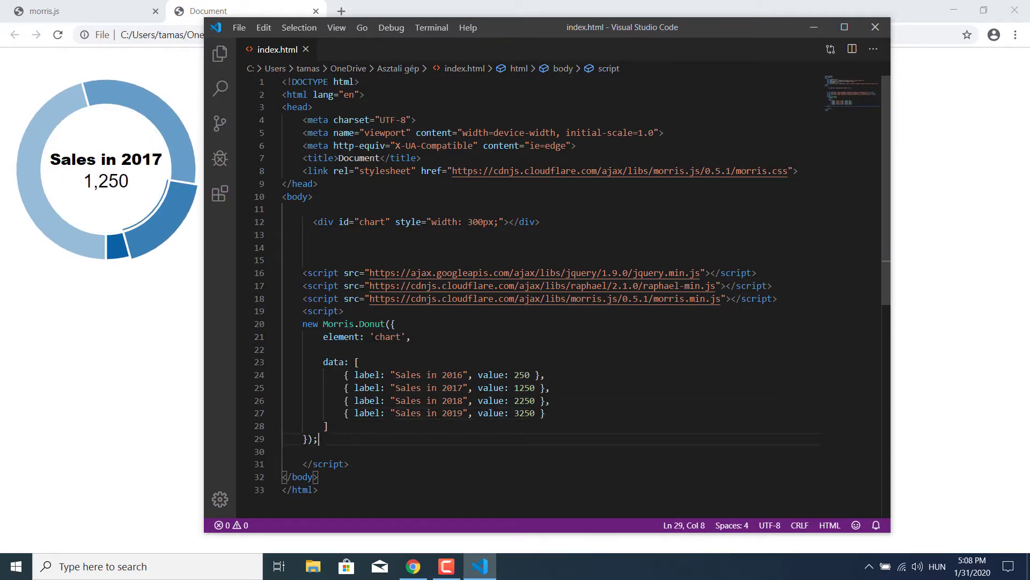
{"action": "left_click_drag", "start_coordinate": [376, 337], "coordinate": [400, 337]}
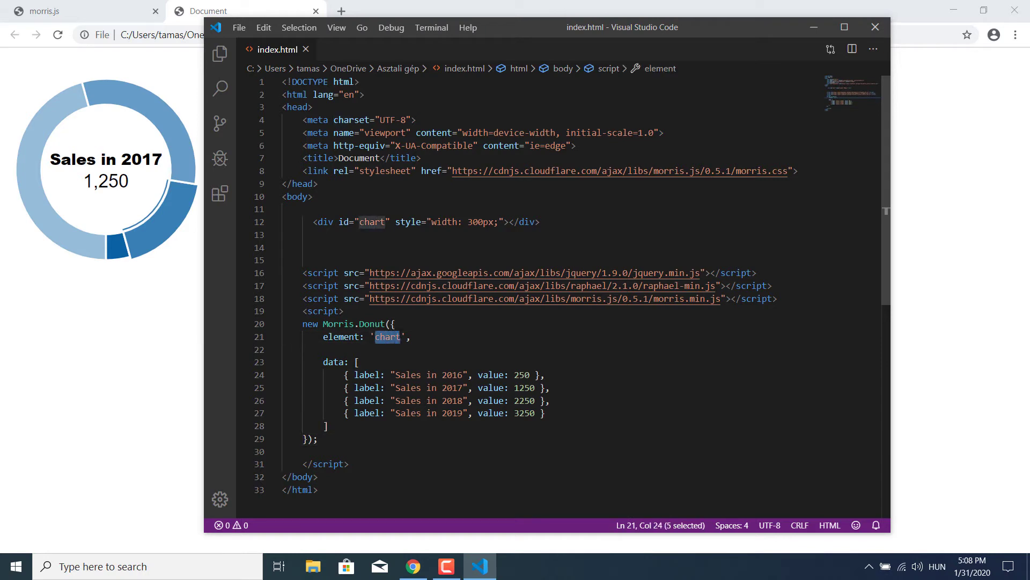